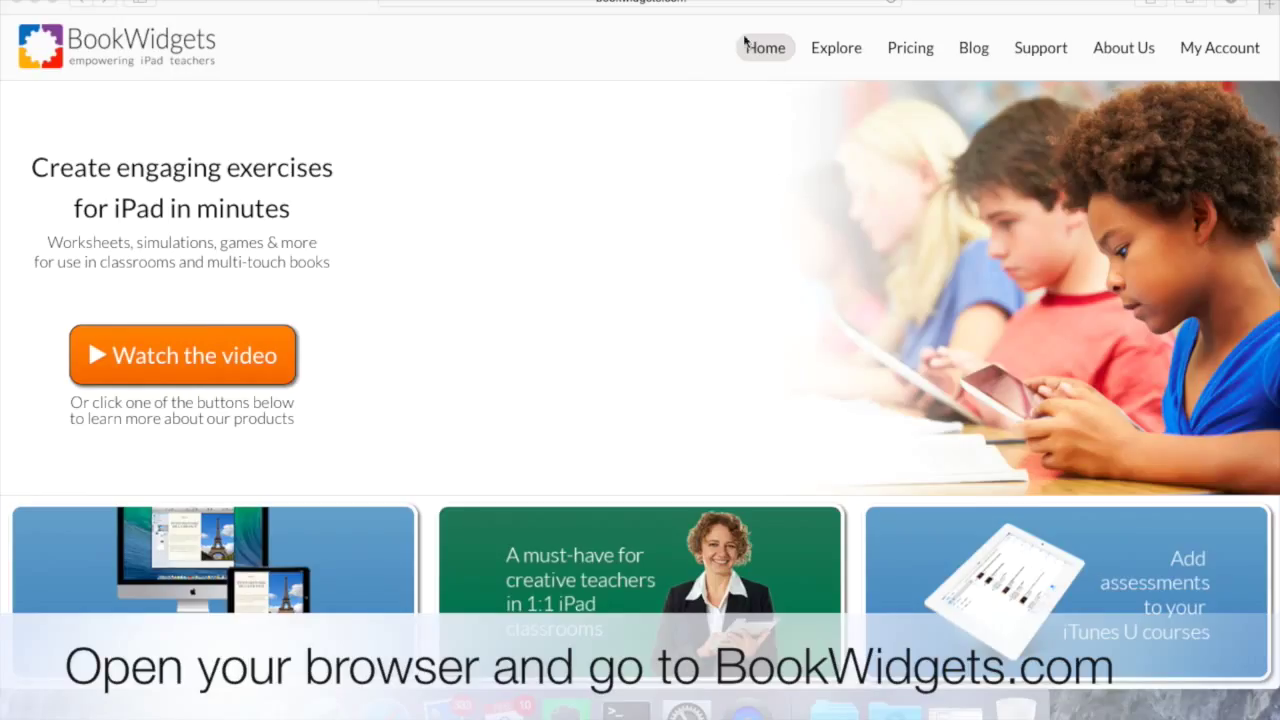
# Show the site's Explore sections on the BookWidgets home page.
pyautogui.click(824, 57)
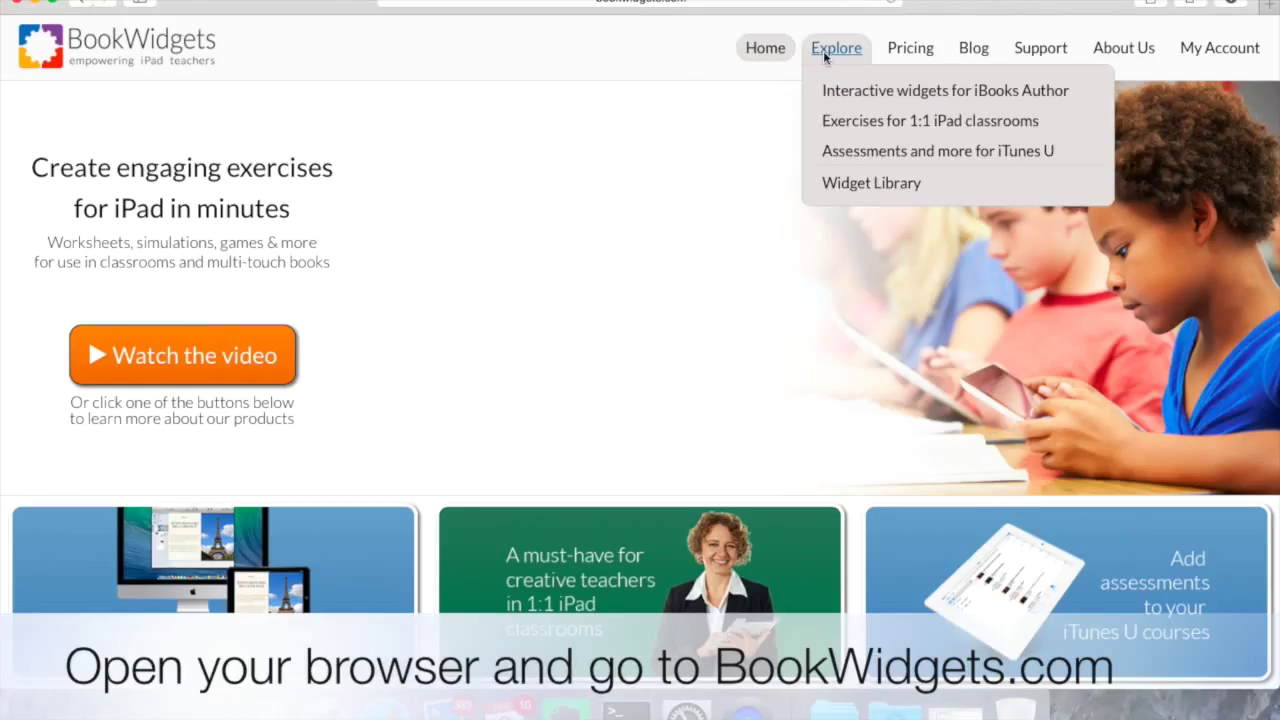
# Go through Explore to the iBooks Author widgets page, then to the Widget Library.
pyautogui.click(838, 91)
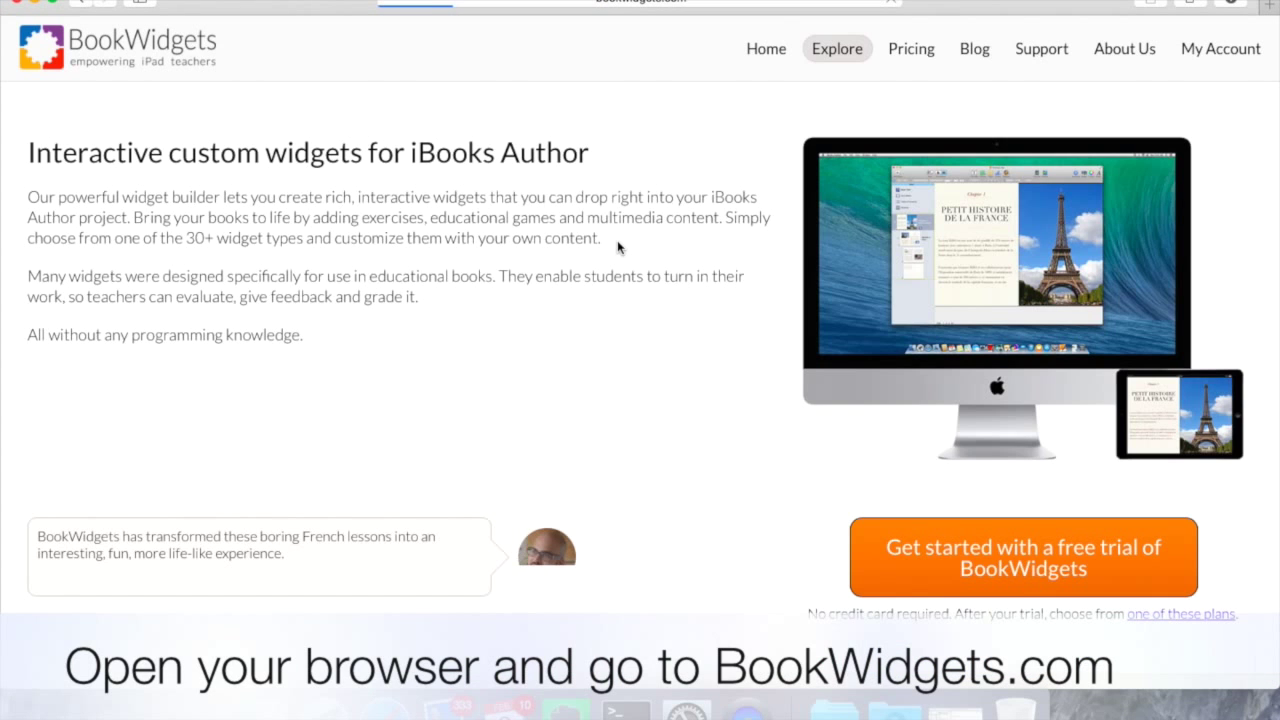
pyautogui.click(847, 52)
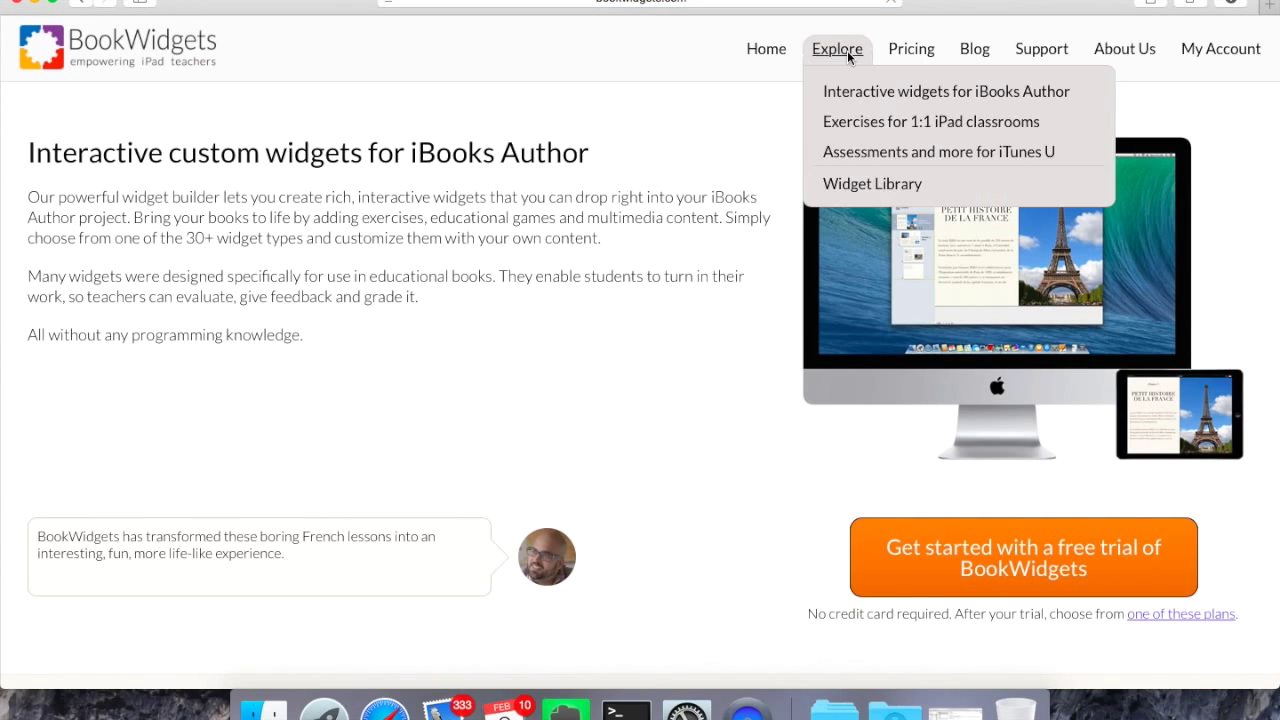
pyautogui.click(862, 185)
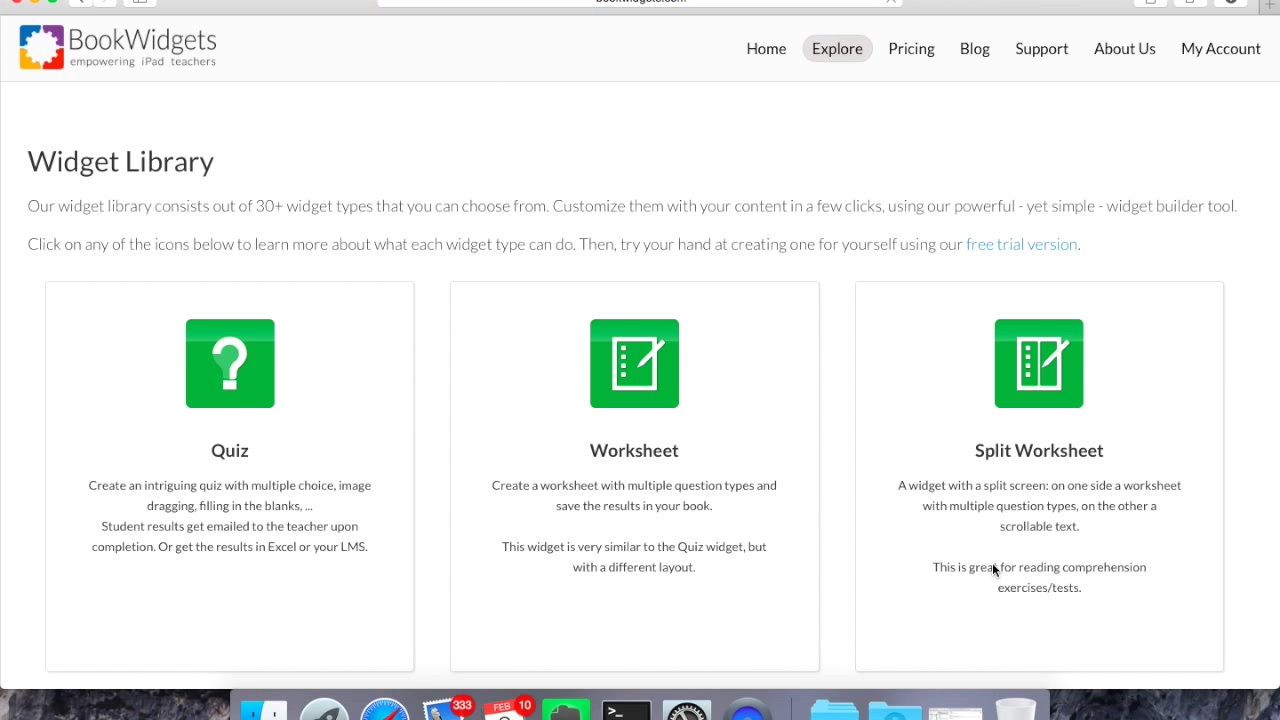
pyautogui.scroll(-5, 992, 562)
pyautogui.scroll(5, 992, 548)
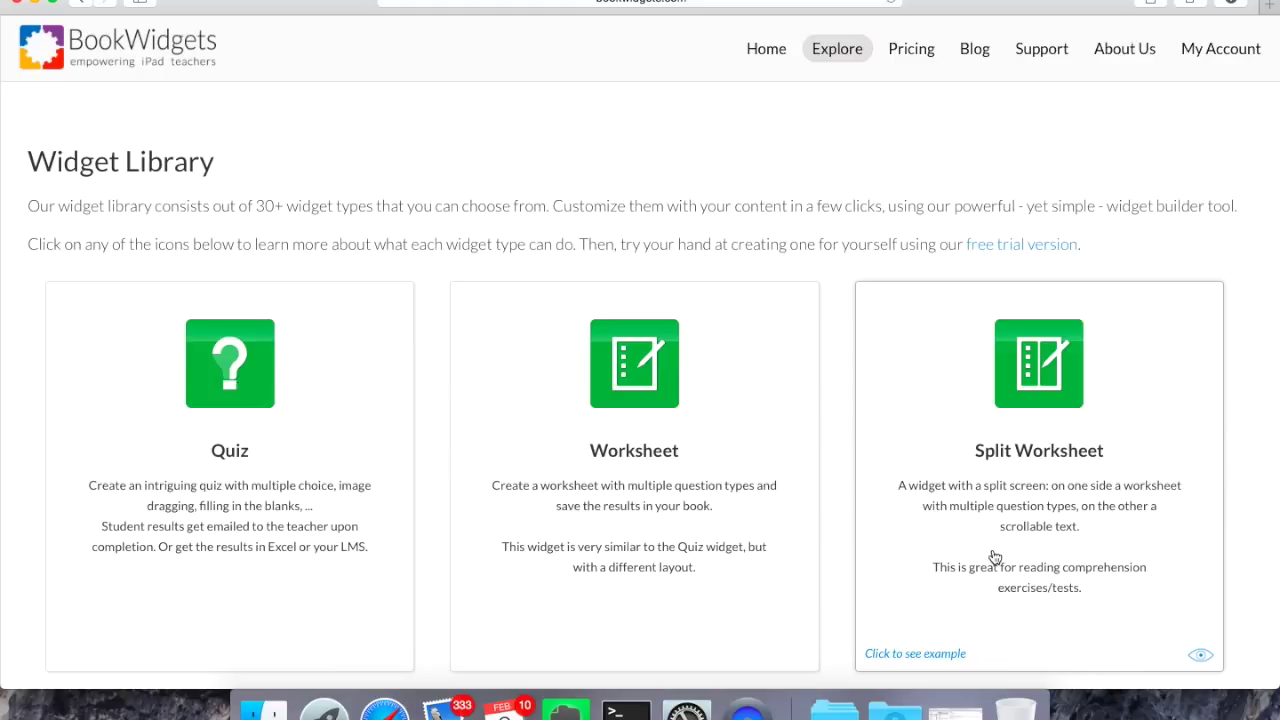
pyautogui.scroll(-10, 995, 556)
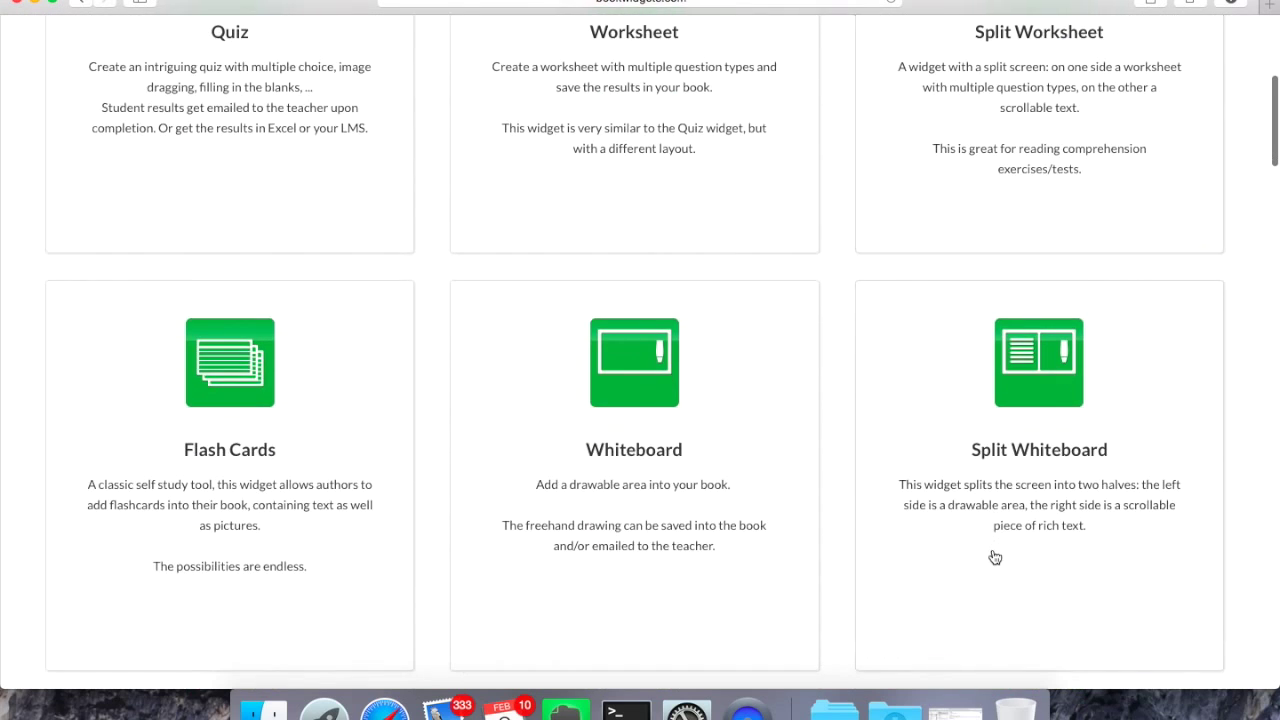
pyautogui.scroll(-10, 995, 556)
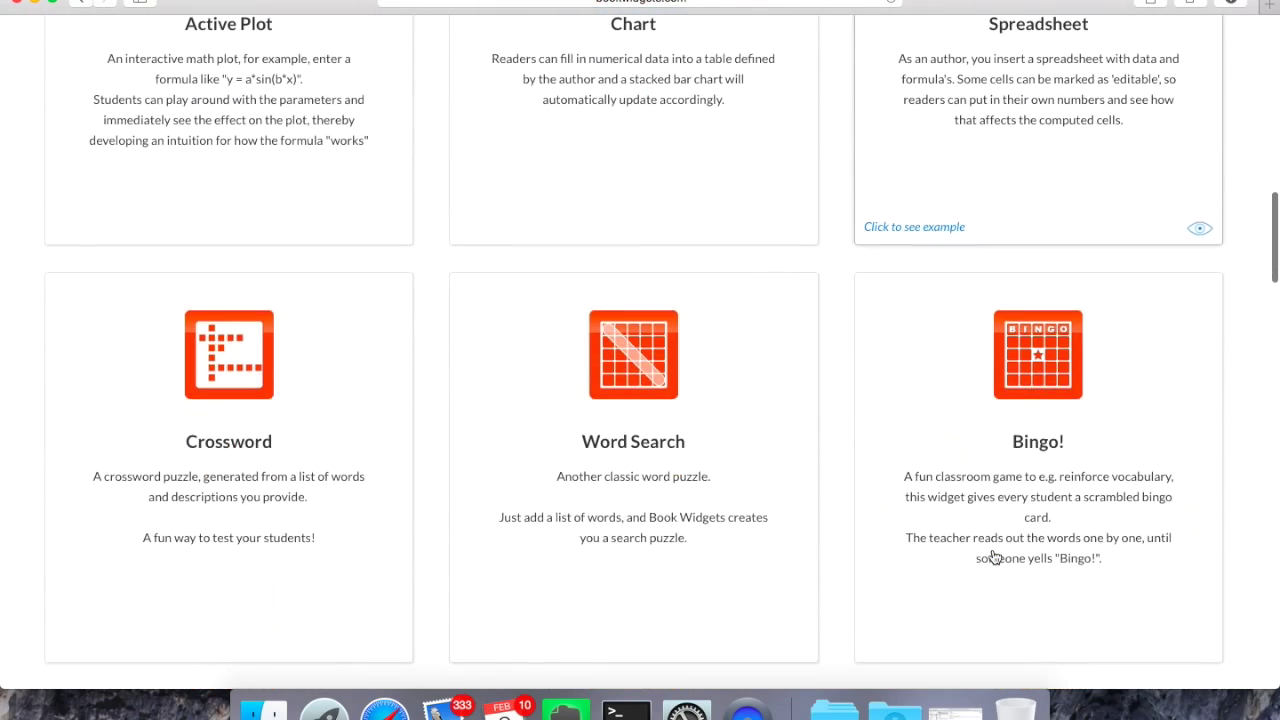
pyautogui.scroll(20, 995, 556)
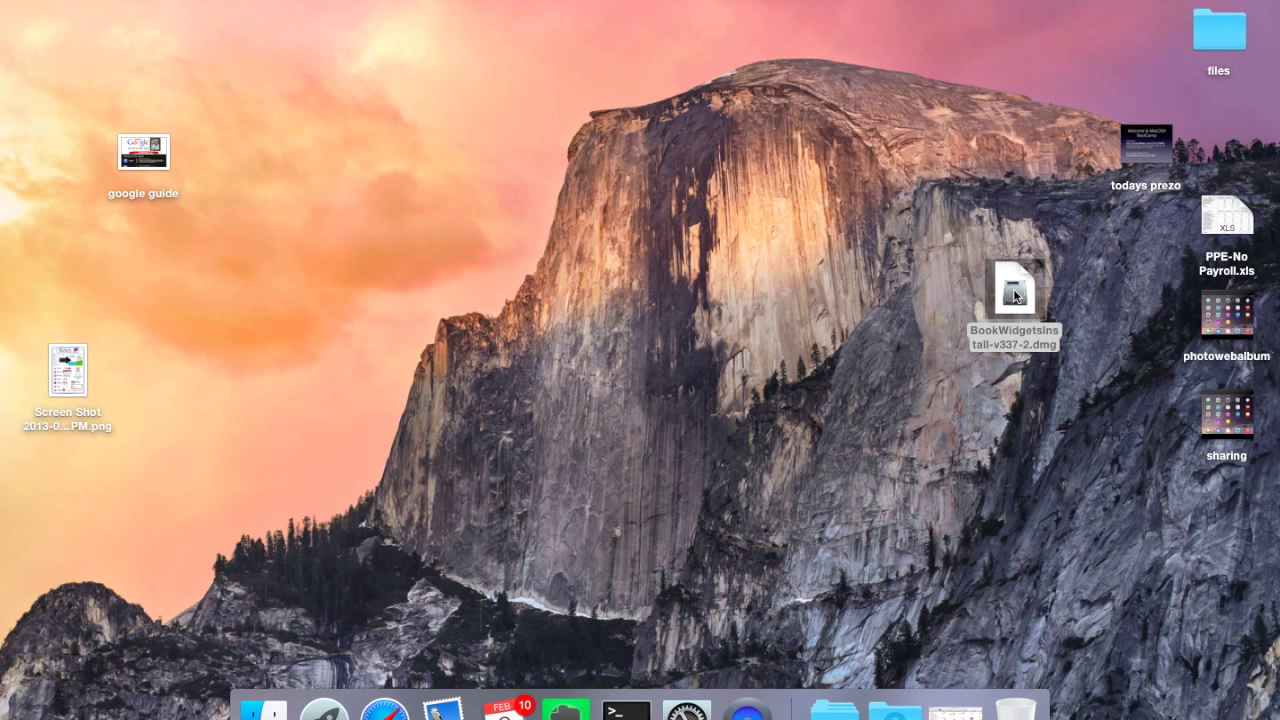
# Install BookWidgets by dragging it from the disk image into Applications.
pyautogui.doubleClick(1013, 290)
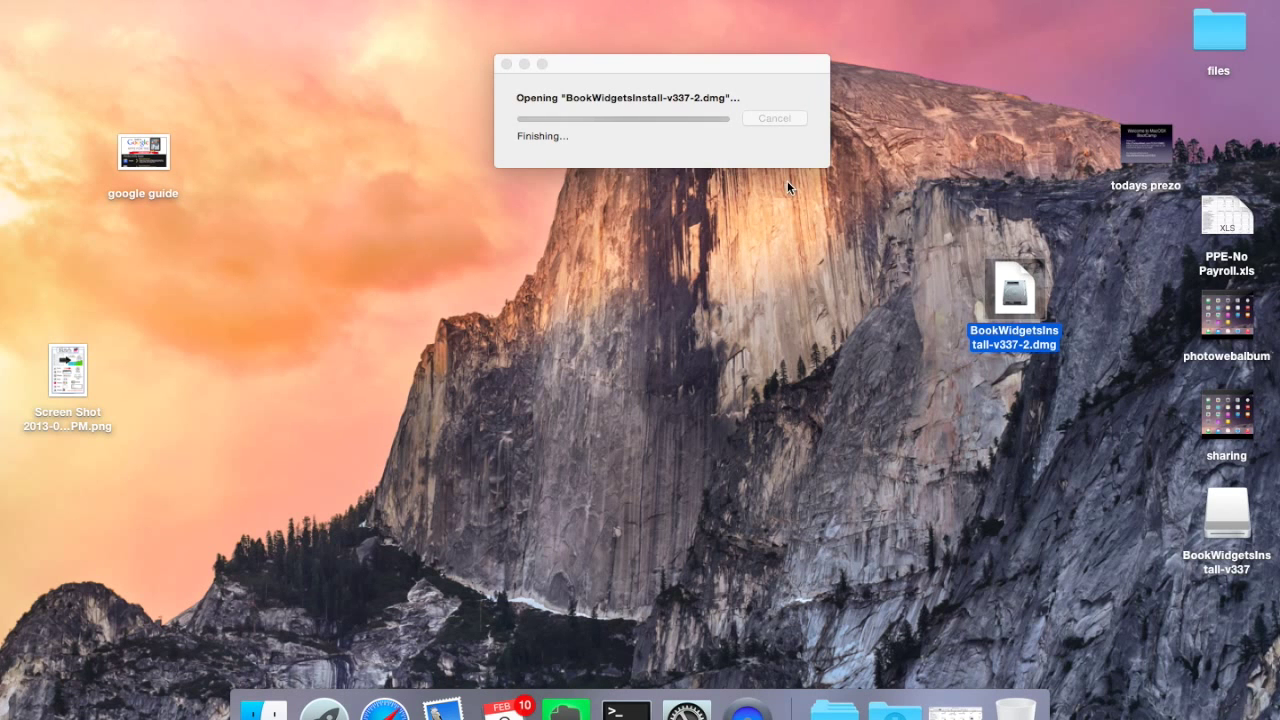
pyautogui.moveTo(465, 95); pyautogui.dragTo(695, 91)
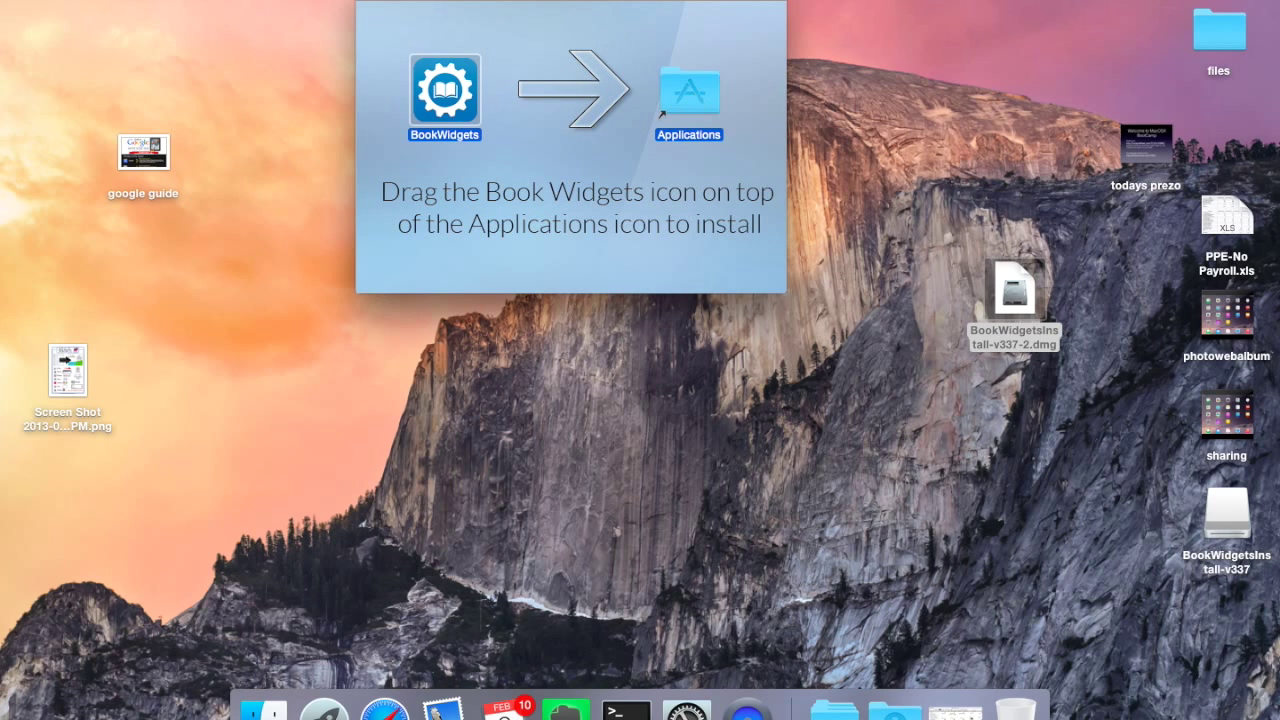
pyautogui.press('super+w')
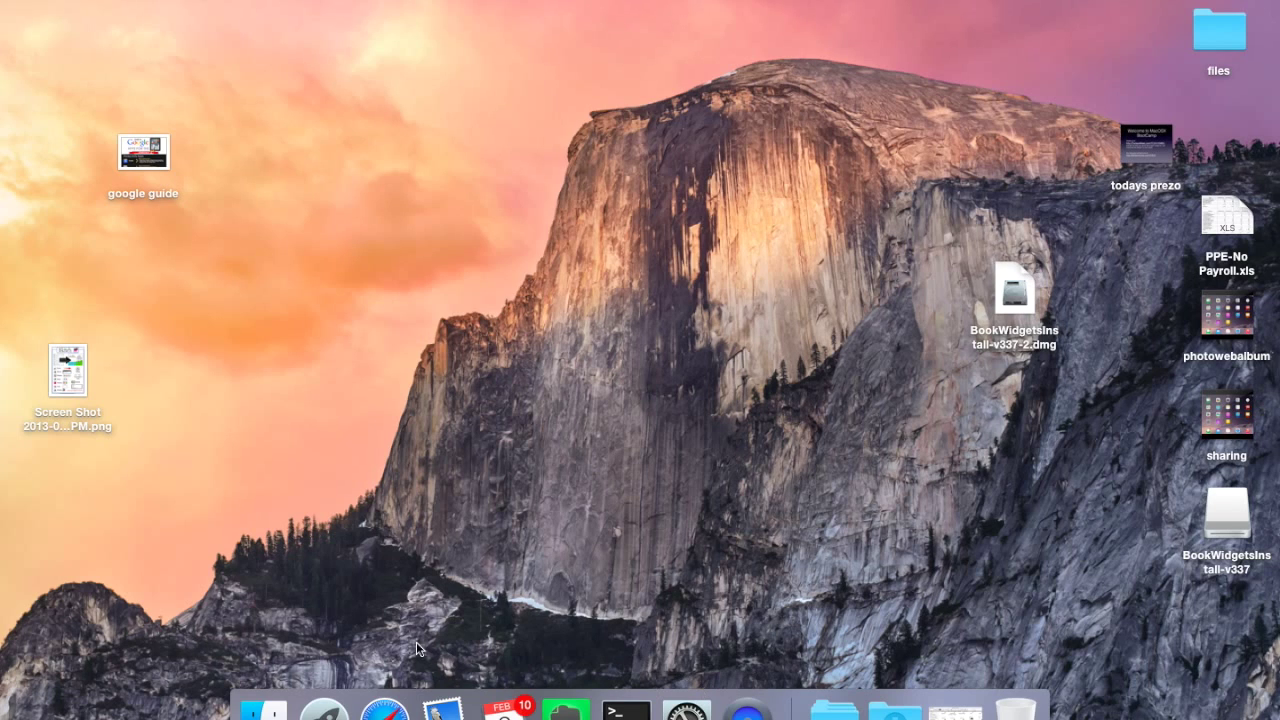
# Launch BookWidgets from Launchpad, confirming the downloaded-from-Internet warning.
pyautogui.click(323, 706)
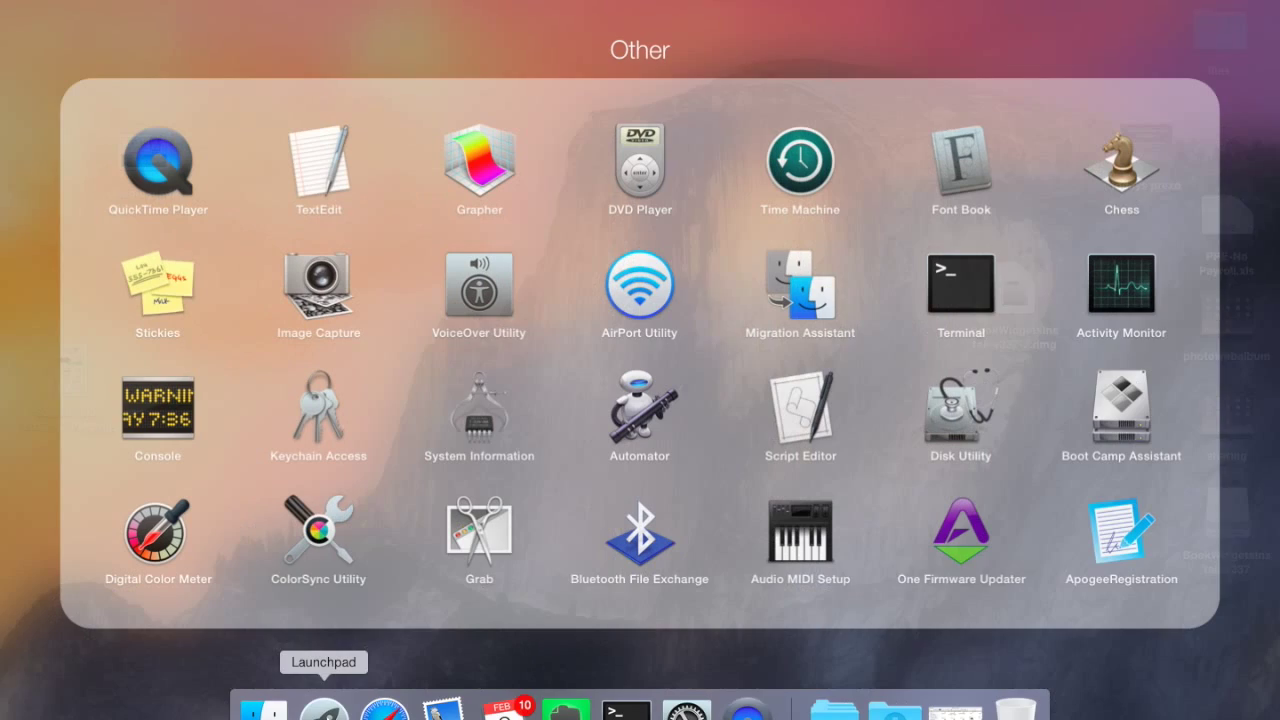
pyautogui.click(890, 46)
pyautogui.click(888, 70)
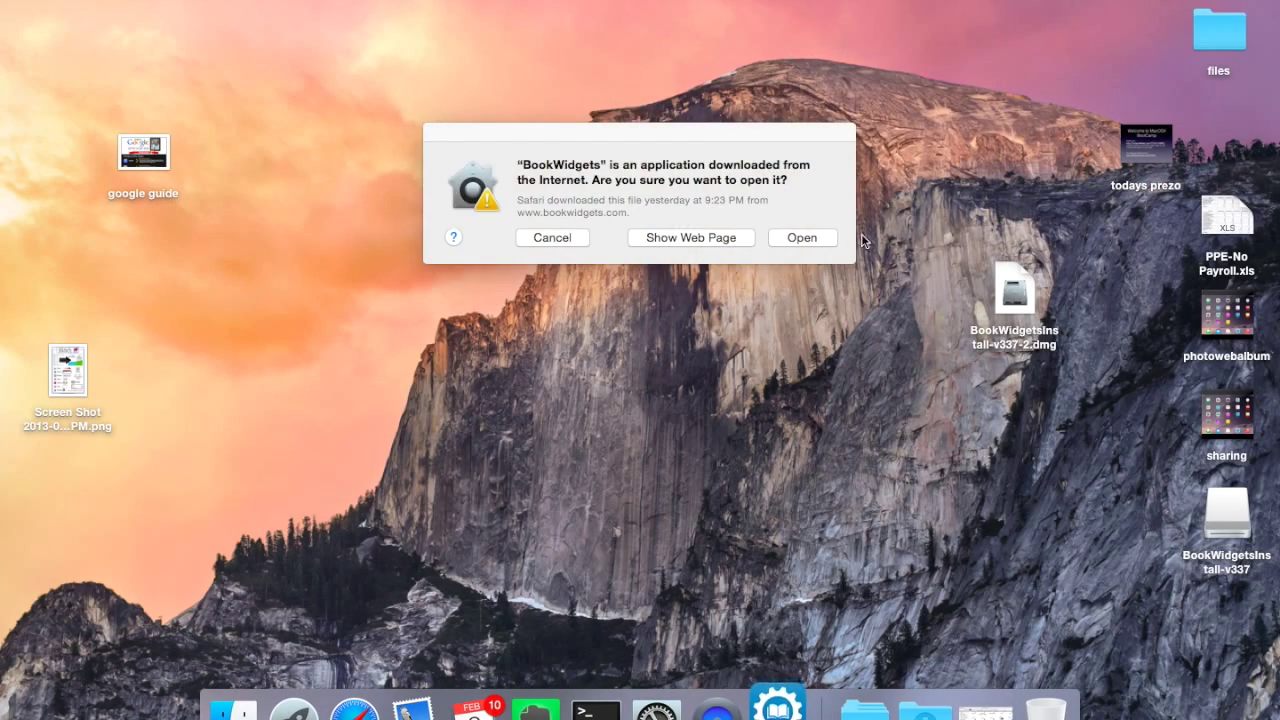
pyautogui.click(809, 237)
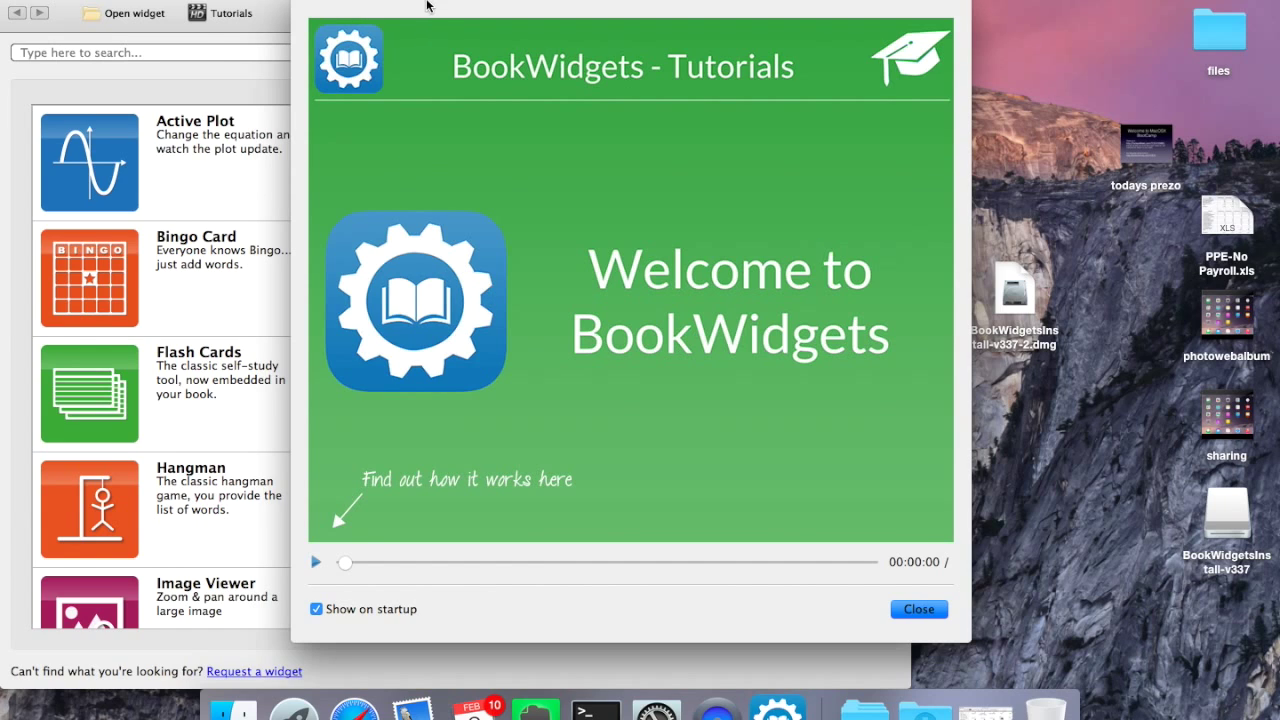
# Close the Tutorials window, continue the trial, and scroll through the Widget Library grid.
pyautogui.moveTo(425, 1); pyautogui.dragTo(490, 14)
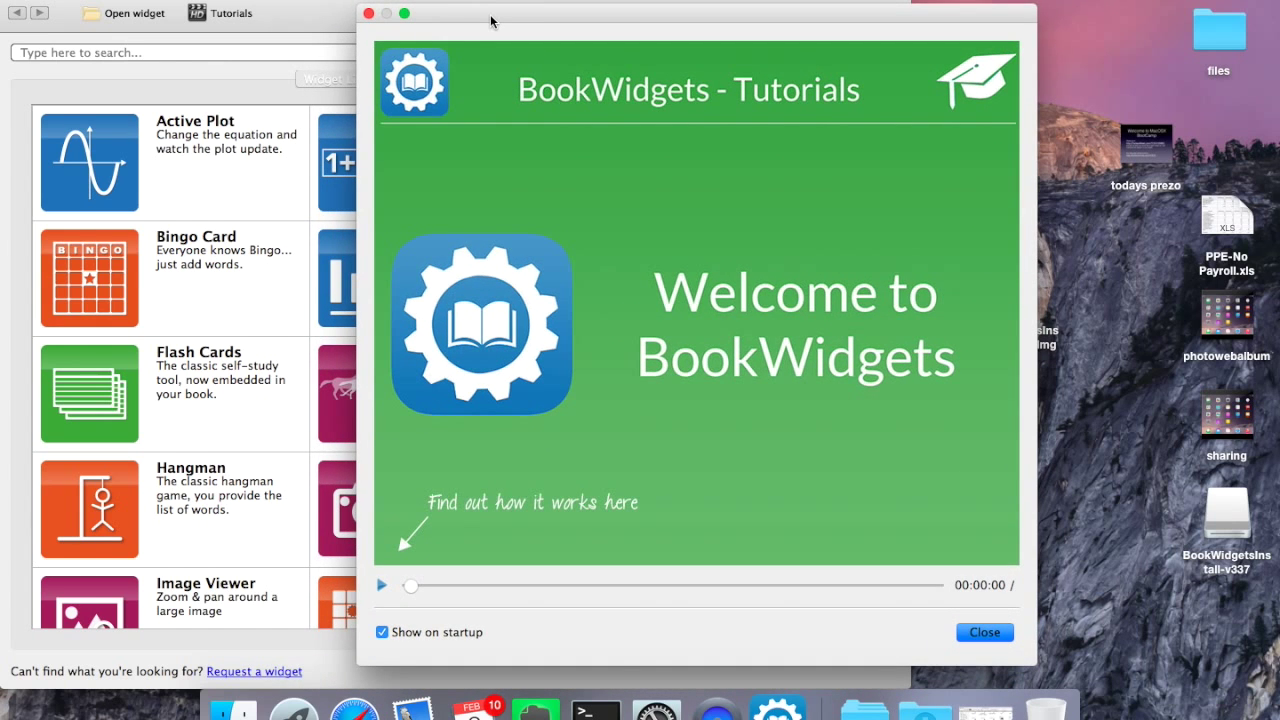
pyautogui.click(368, 14)
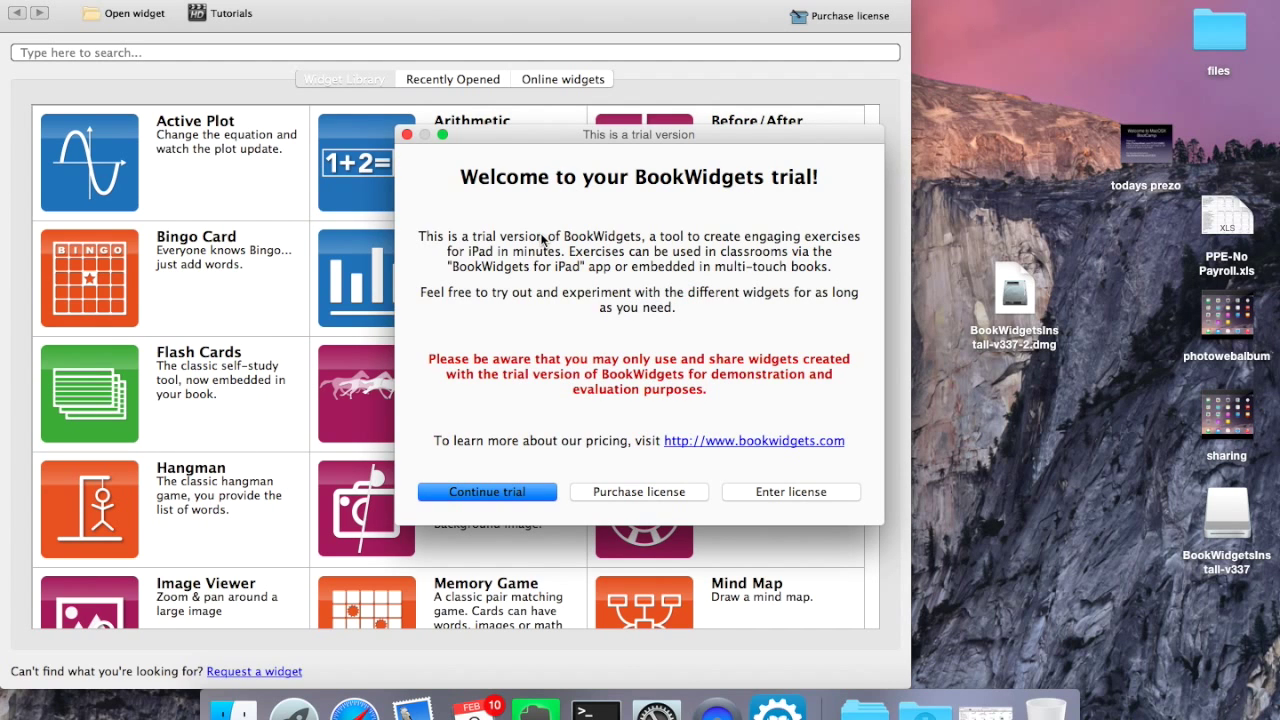
pyautogui.click(514, 491)
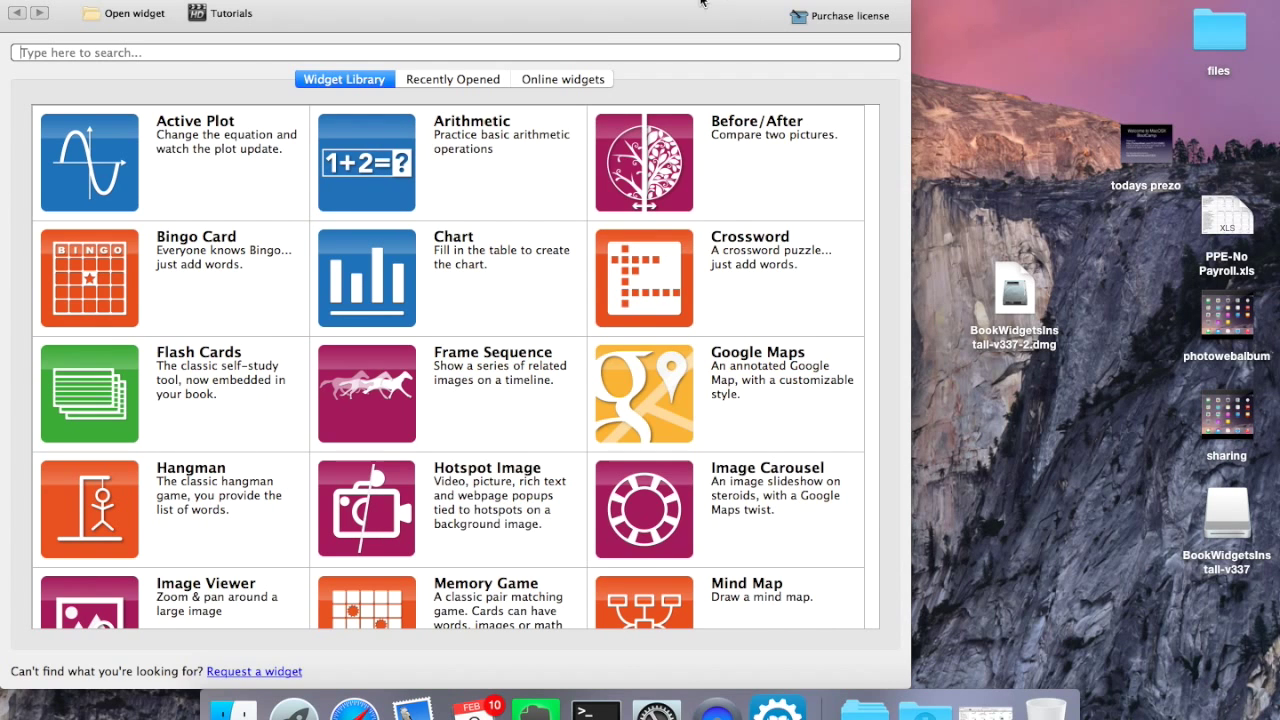
pyautogui.moveTo(701, 3); pyautogui.dragTo(780, 6)
pyautogui.scroll(-10, 657, 480)
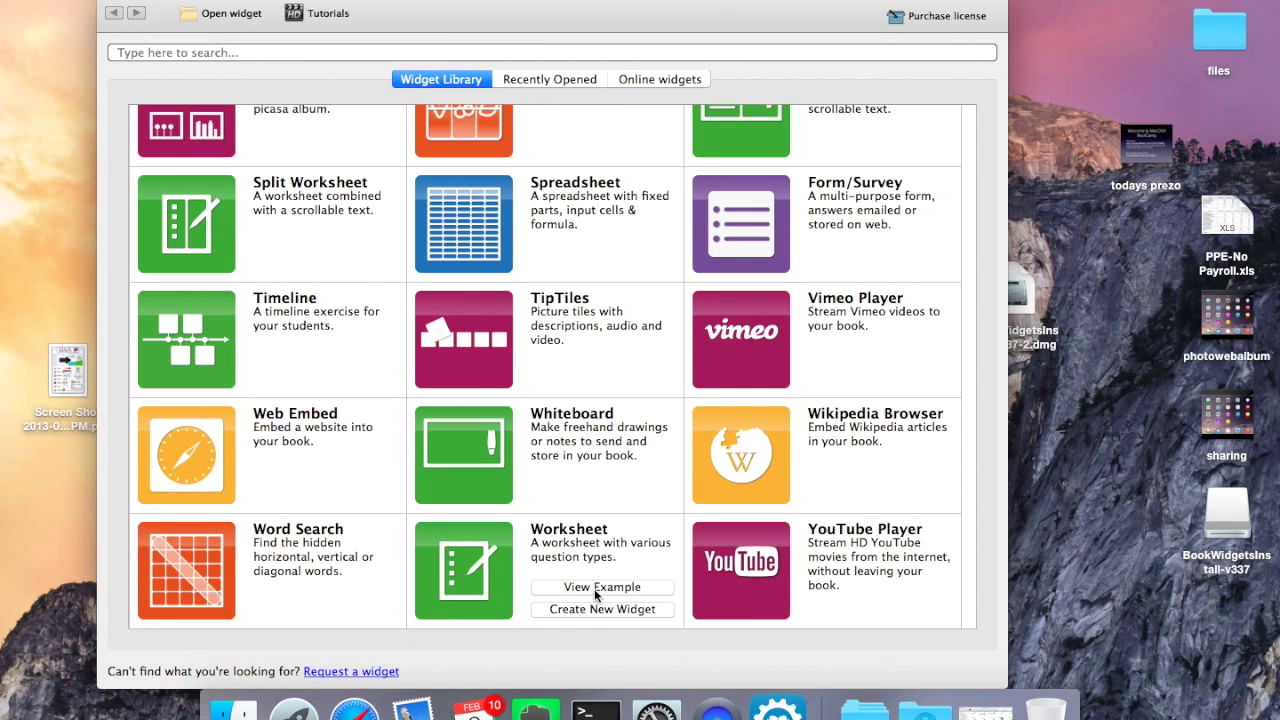
pyautogui.moveTo(298, 559)
pyautogui.scroll(4, 325, 470)
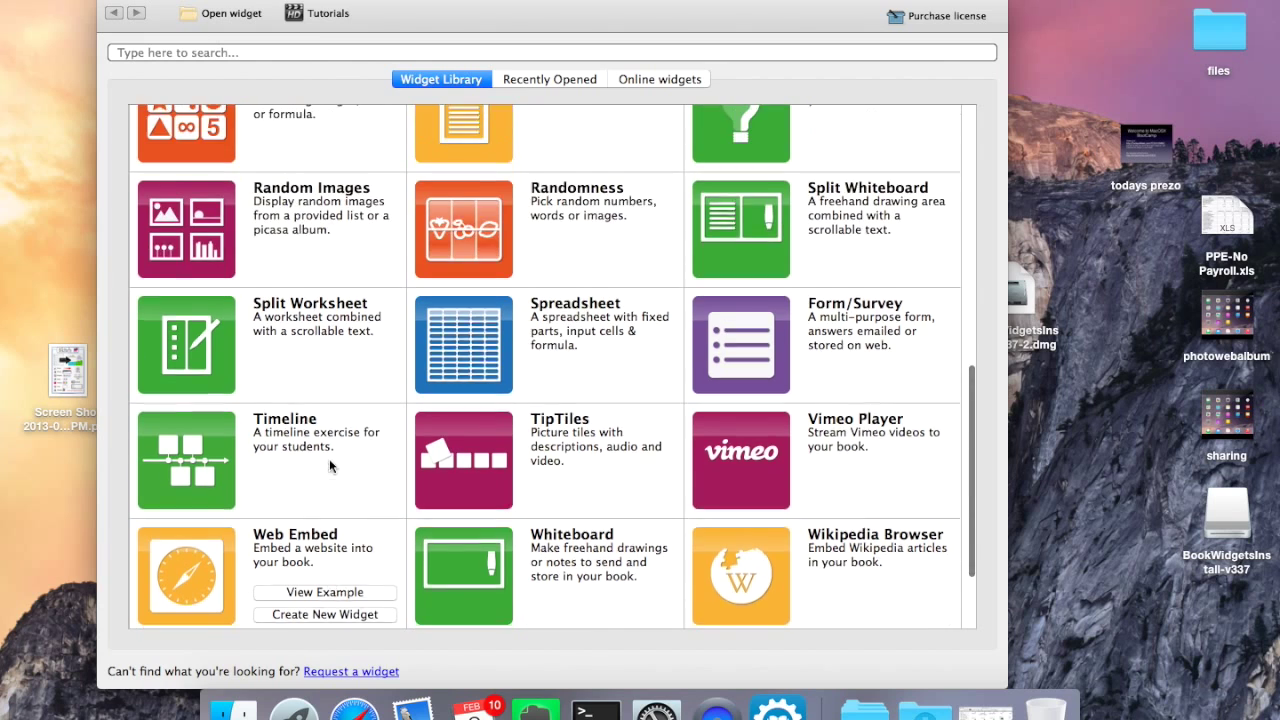
pyautogui.scroll(-2, 330, 465)
# Preview the example Timeline widget and scroll around its timeline.
pyautogui.moveTo(329, 460)
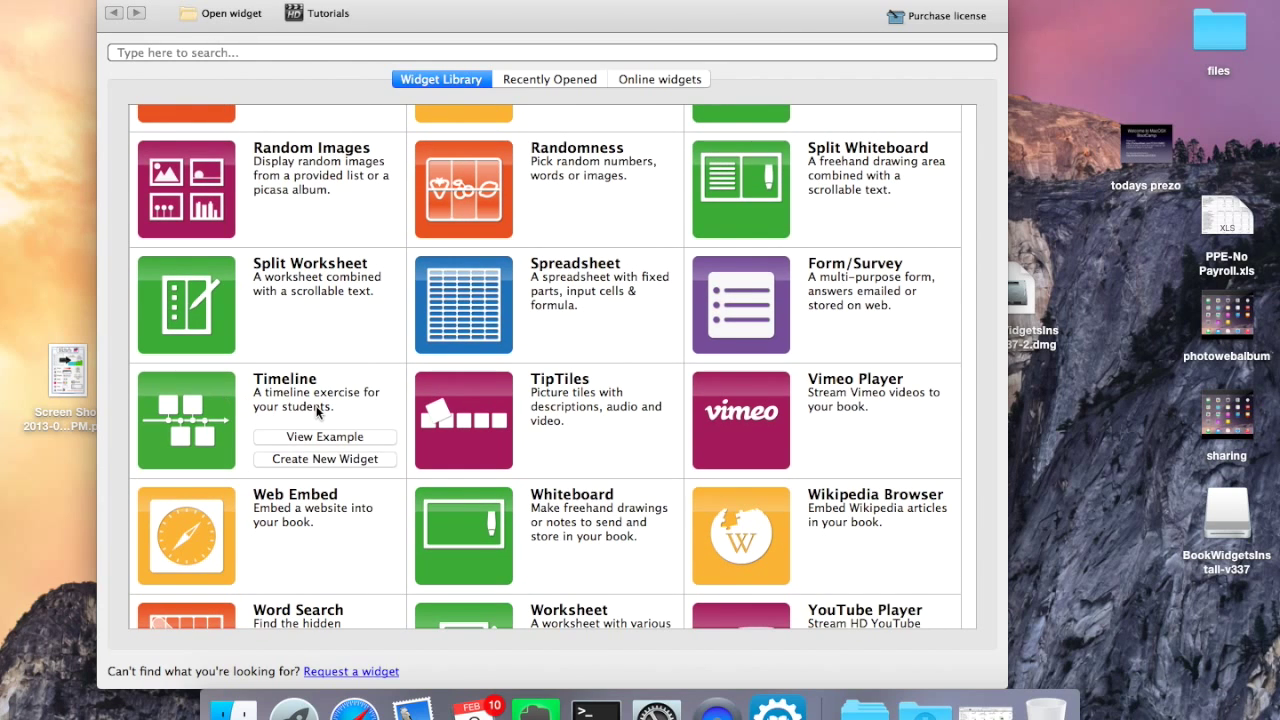
pyautogui.click(318, 437)
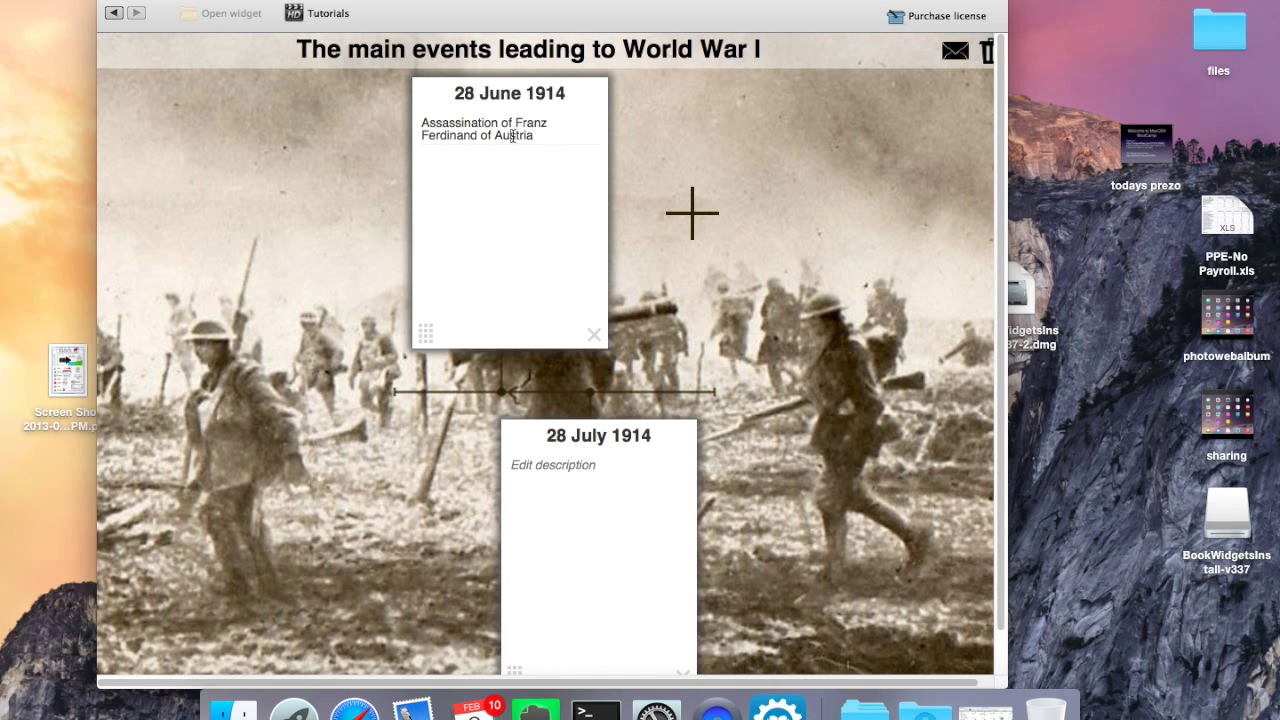
pyautogui.scroll(-2, 822, 436)
pyautogui.hscroll(10, 822, 436)
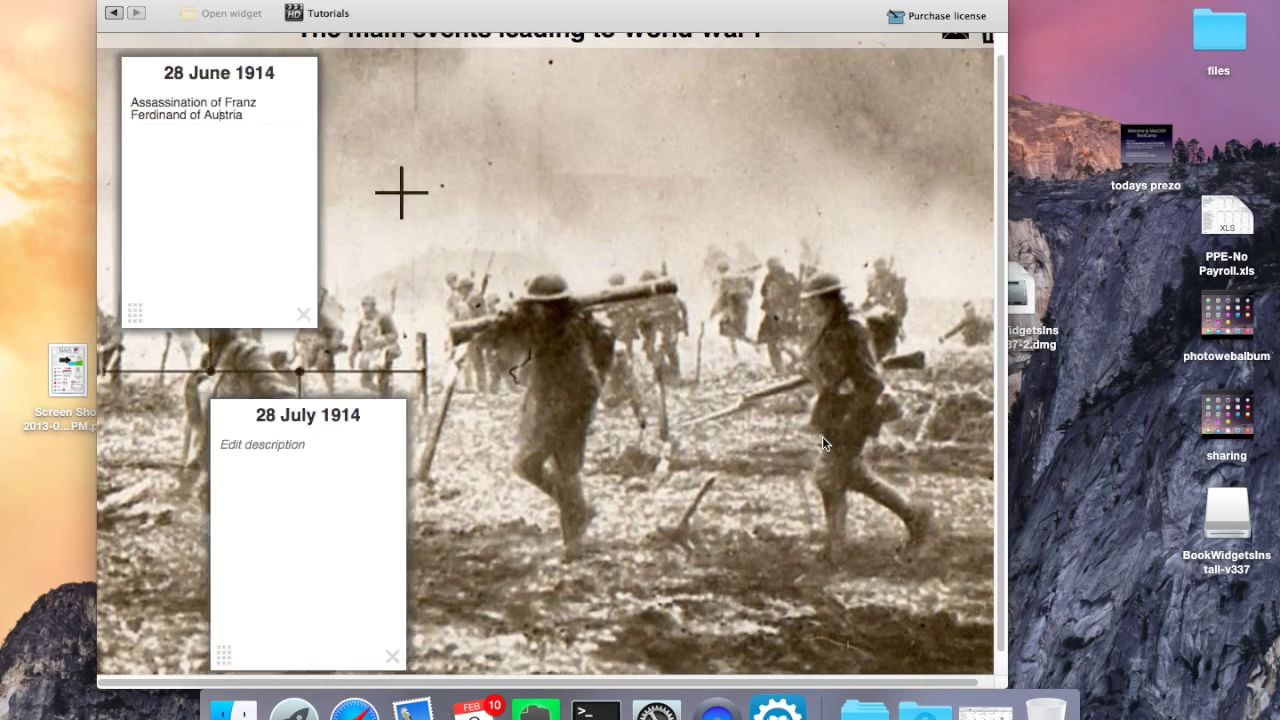
pyautogui.scroll(2, 822, 436)
pyautogui.hscroll(-5, 822, 436)
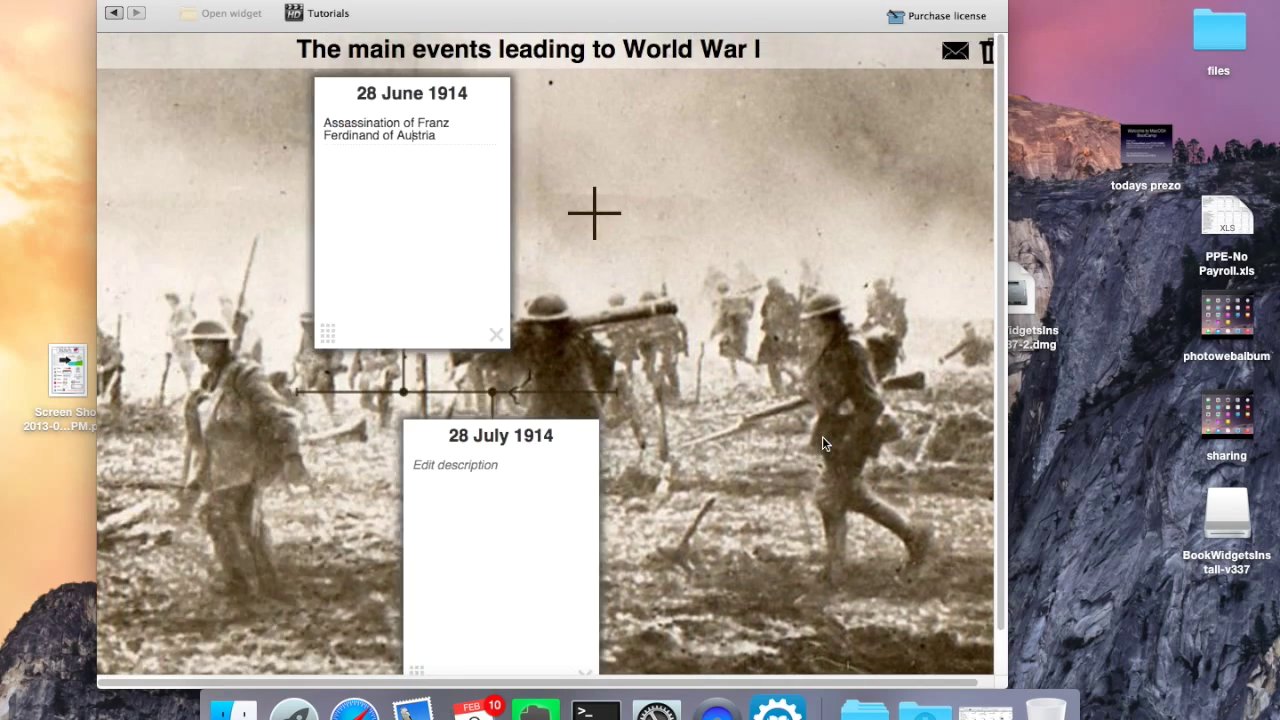
pyautogui.hscroll(5, 822, 436)
pyautogui.scroll(-2, 822, 436)
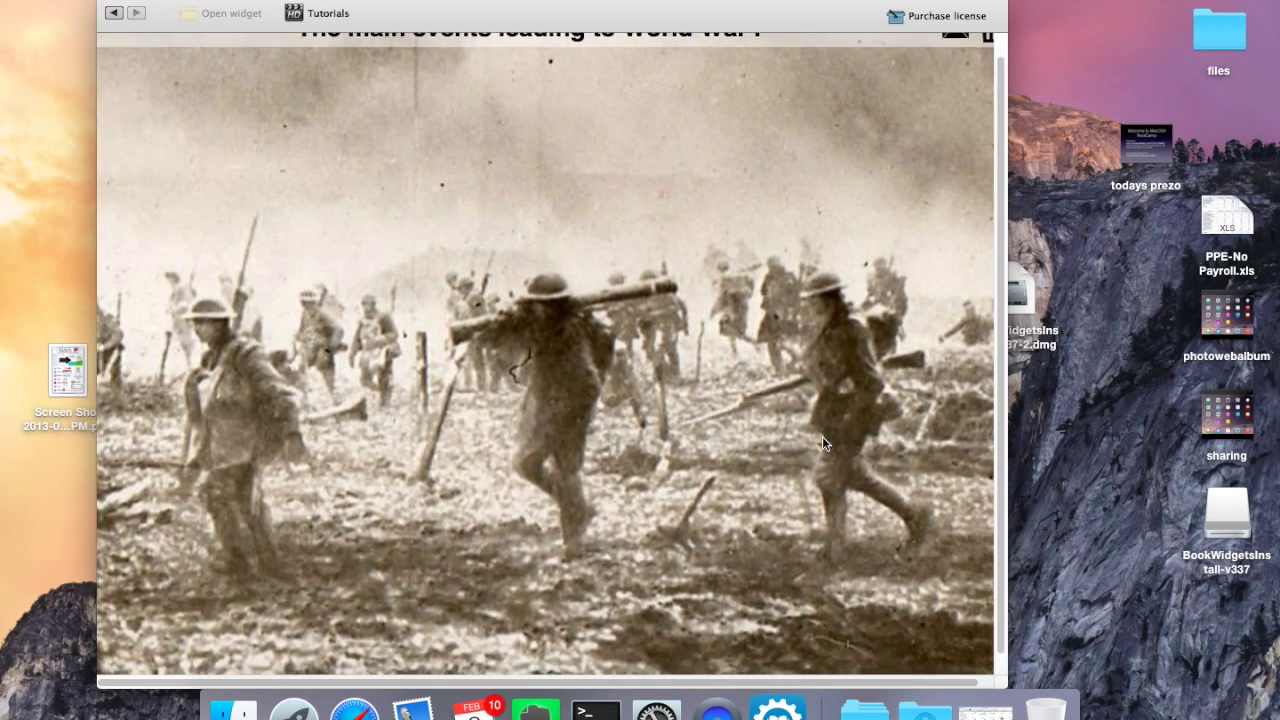
pyautogui.hscroll(-5, 822, 436)
pyautogui.hscroll(-1, 822, 444)
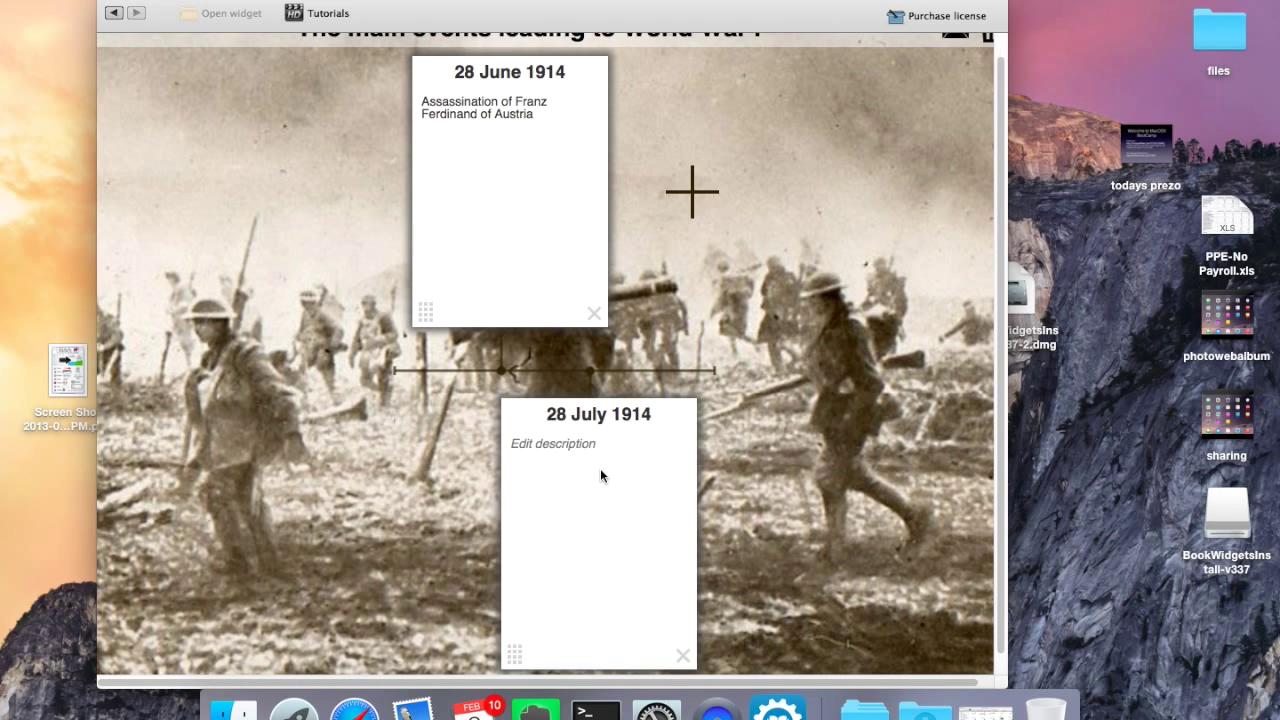
# Add a timeline card titled 'The Bombing of Hlroshima' described 'Not in WWI LOL'.
pyautogui.click(693, 197)
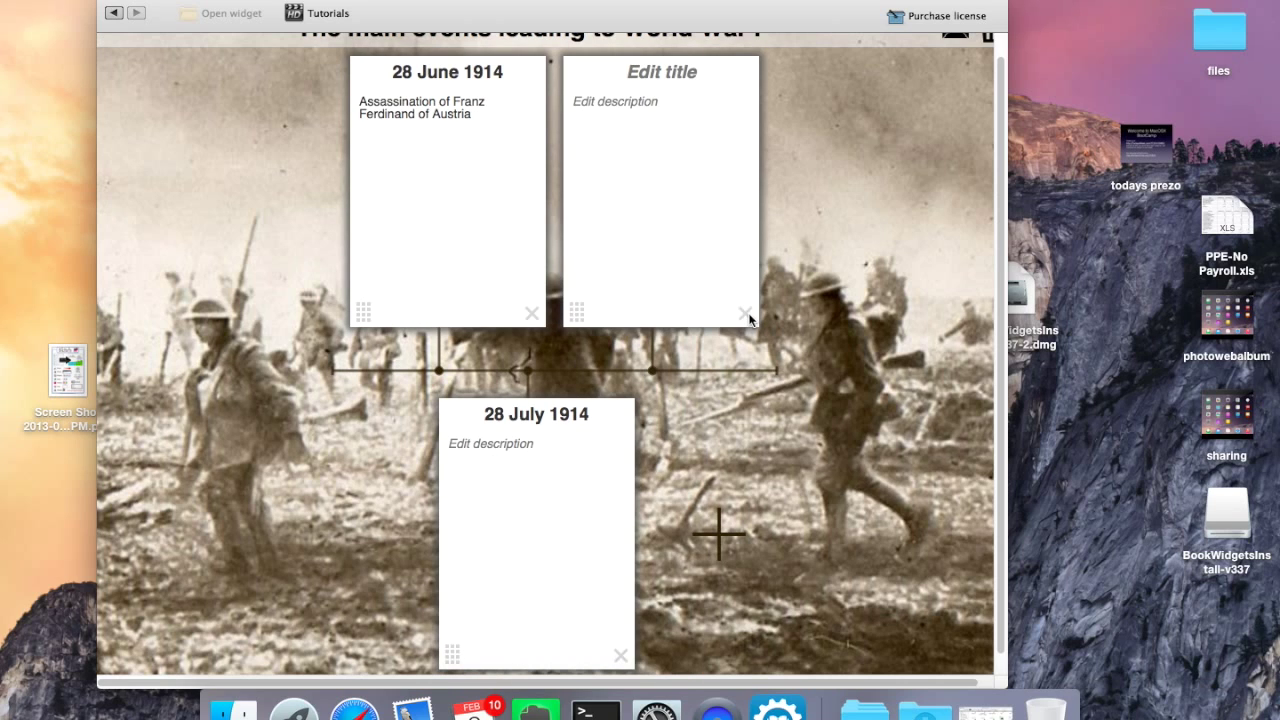
pyautogui.click(660, 73)
pyautogui.write('The Bomb')
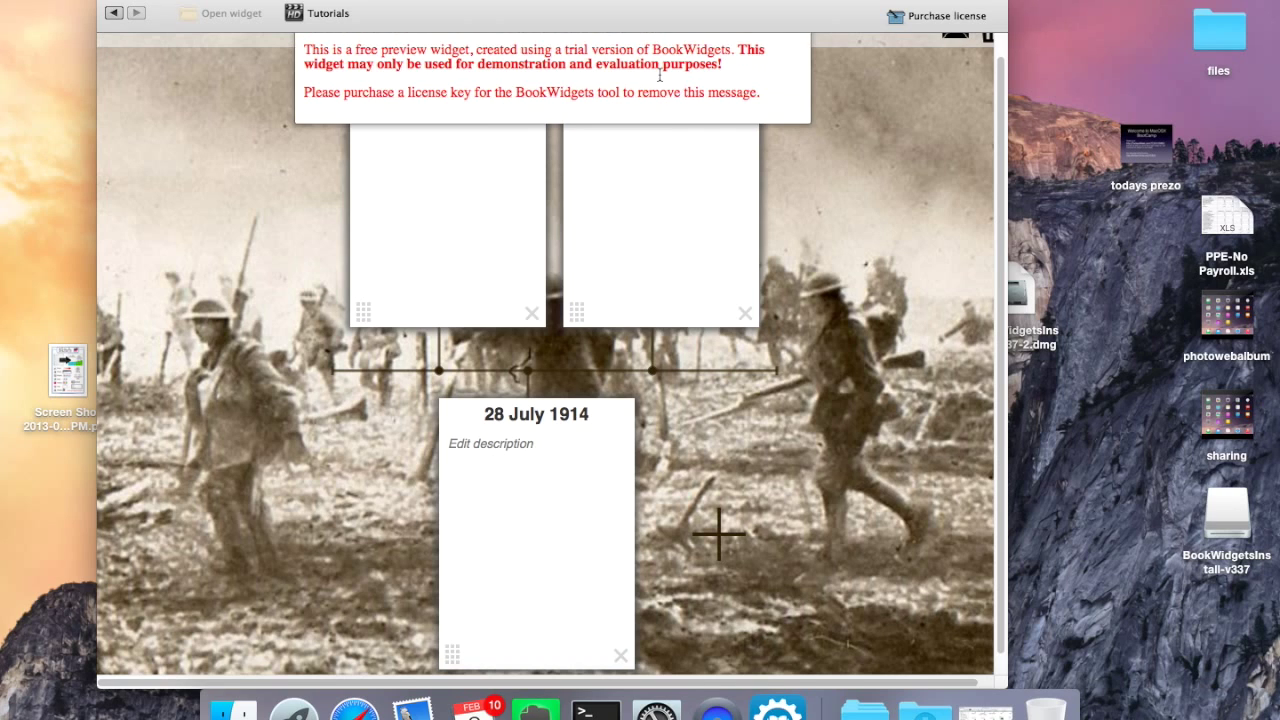
pyautogui.write('ing of Hlrs')
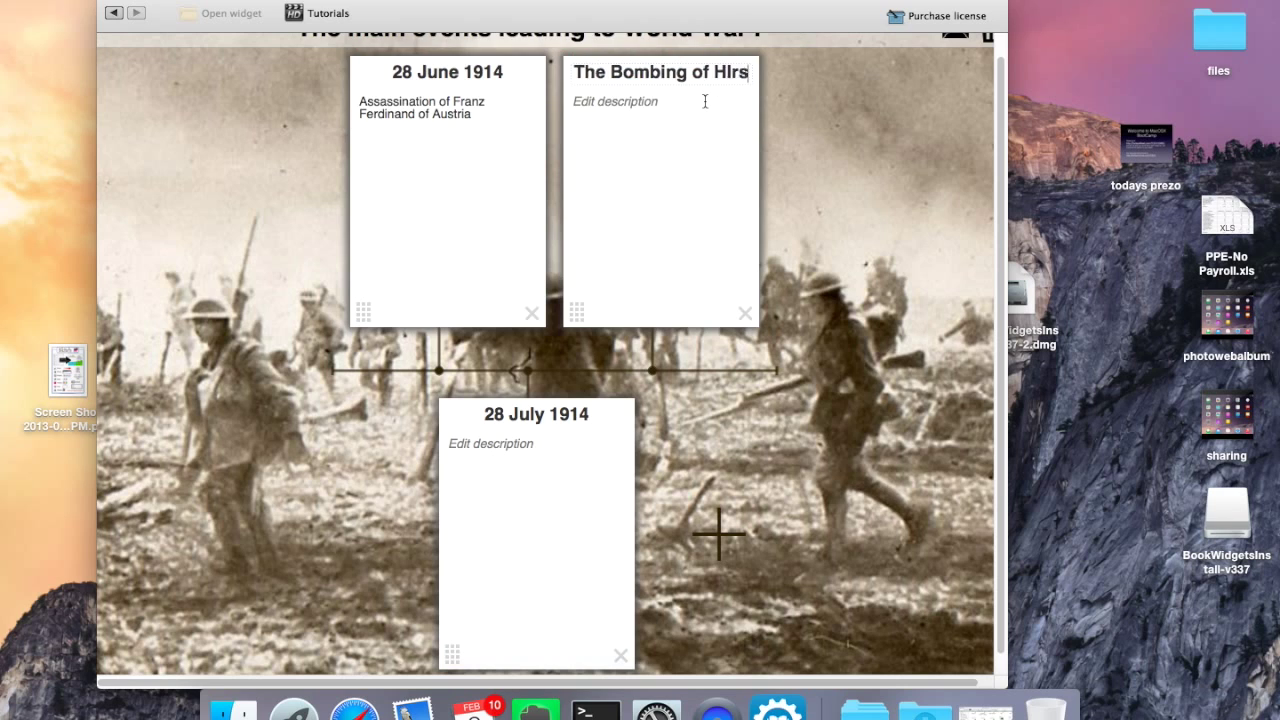
pyautogui.write('hima')
pyautogui.click(649, 90)
pyautogui.write('o')
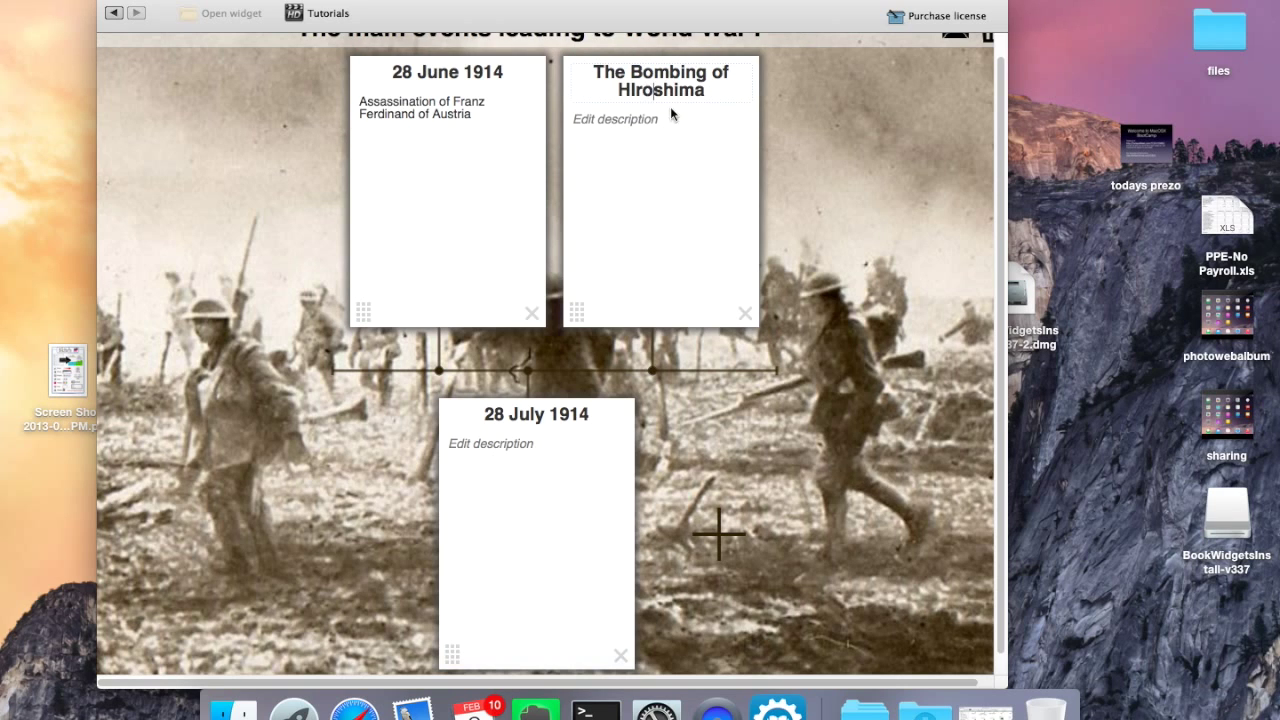
pyautogui.click(656, 123)
pyautogui.write('Not in WWI LOL')
# Return from the World War I Timeline example to the Widget Library.
pyautogui.hscroll(3, 693, 383)
pyautogui.scroll(-2, 697, 379)
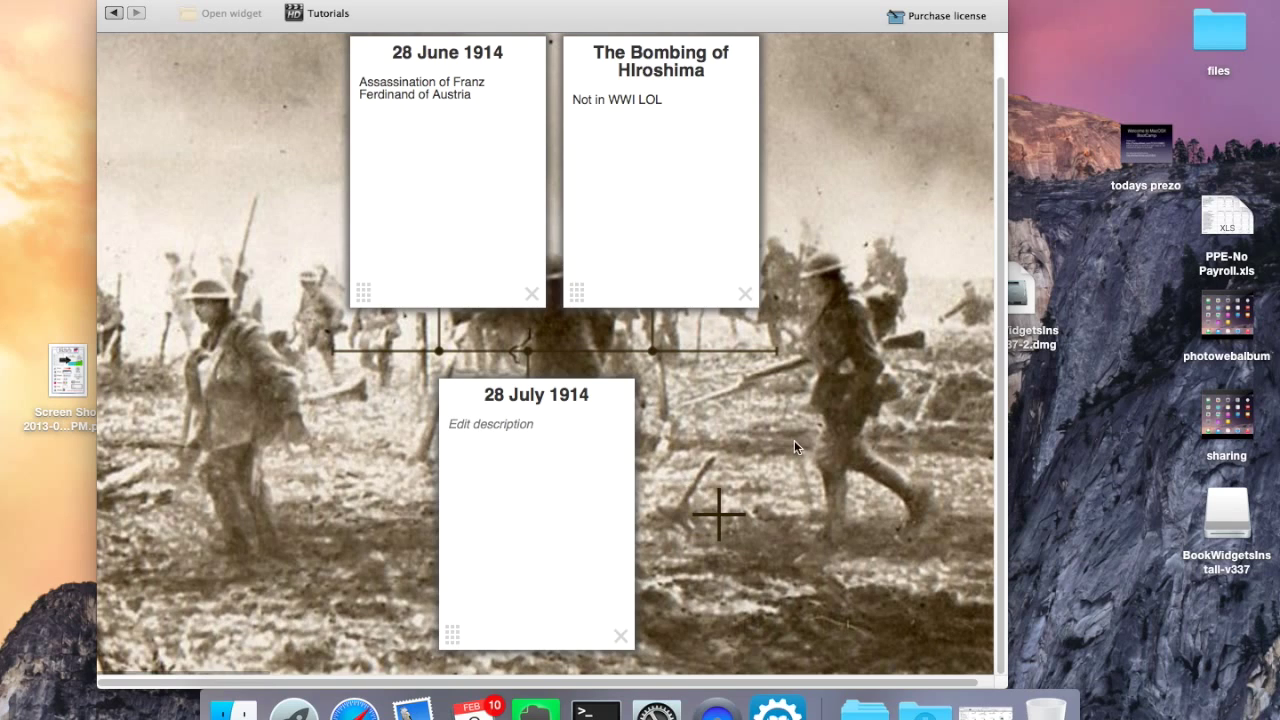
pyautogui.hscroll(3, 794, 440)
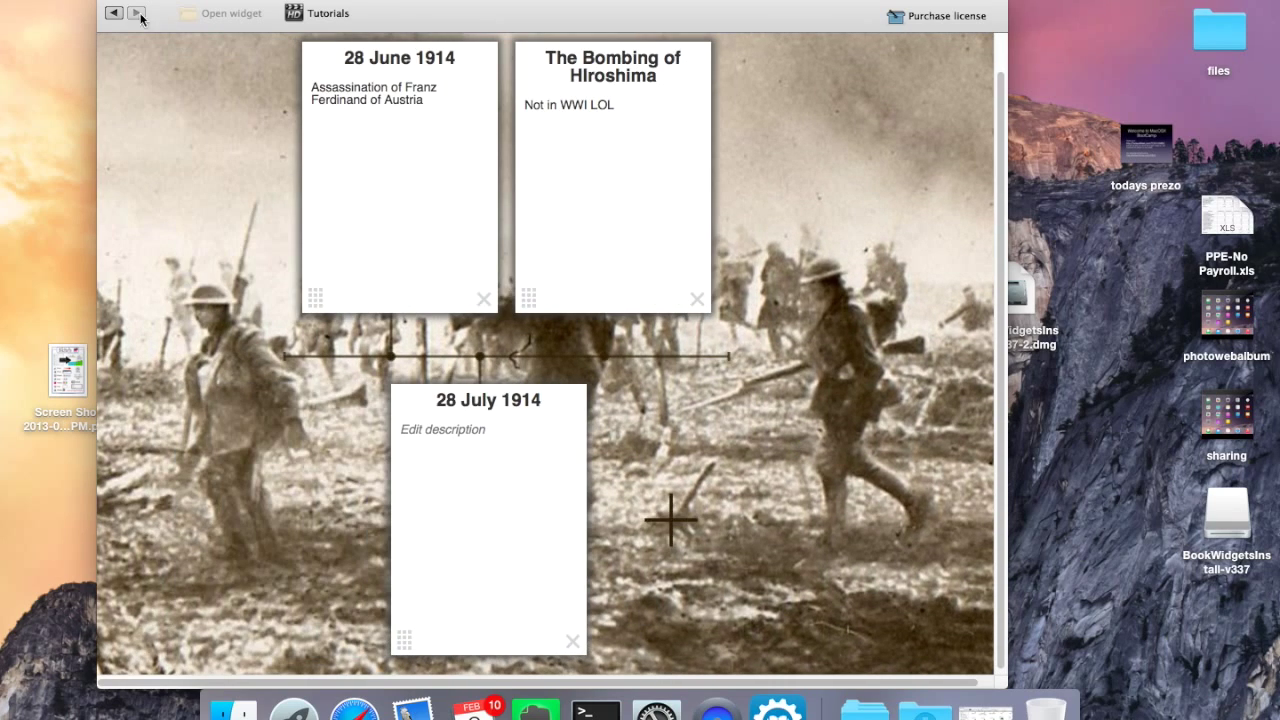
pyautogui.click(113, 13)
pyautogui.scroll(5, 535, 365)
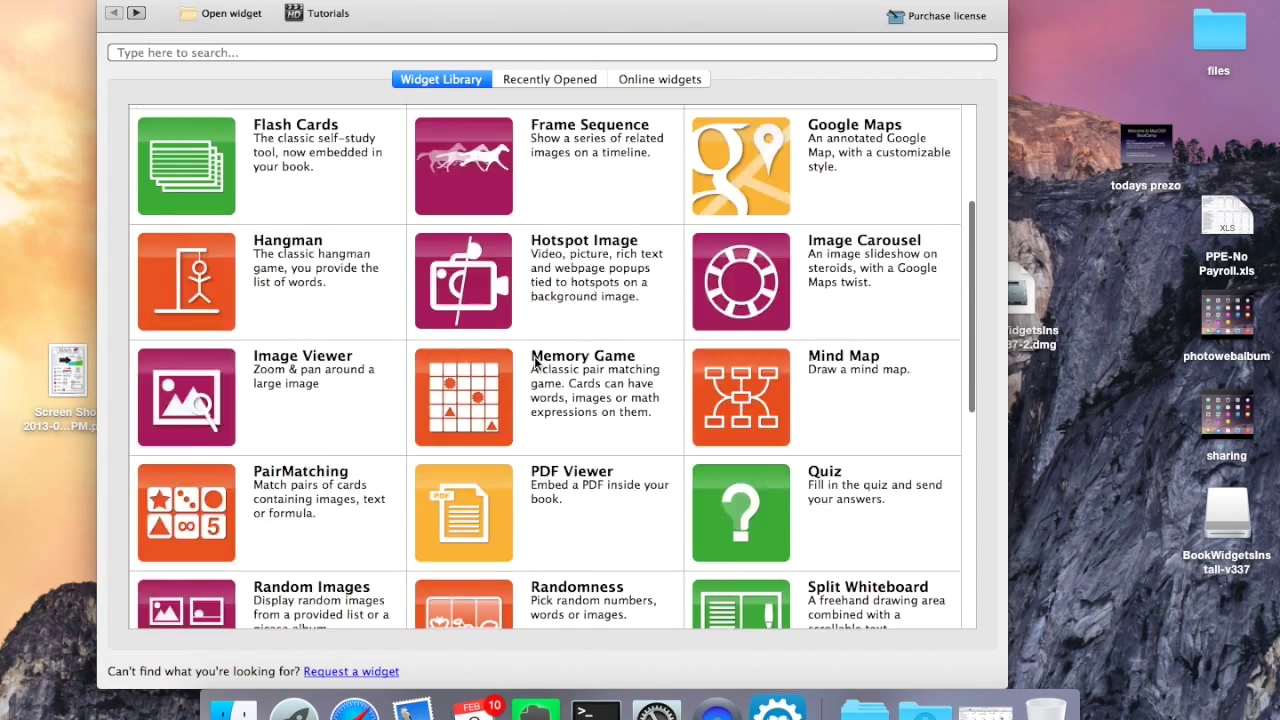
pyautogui.scroll(3, 535, 365)
pyautogui.moveTo(289, 313)
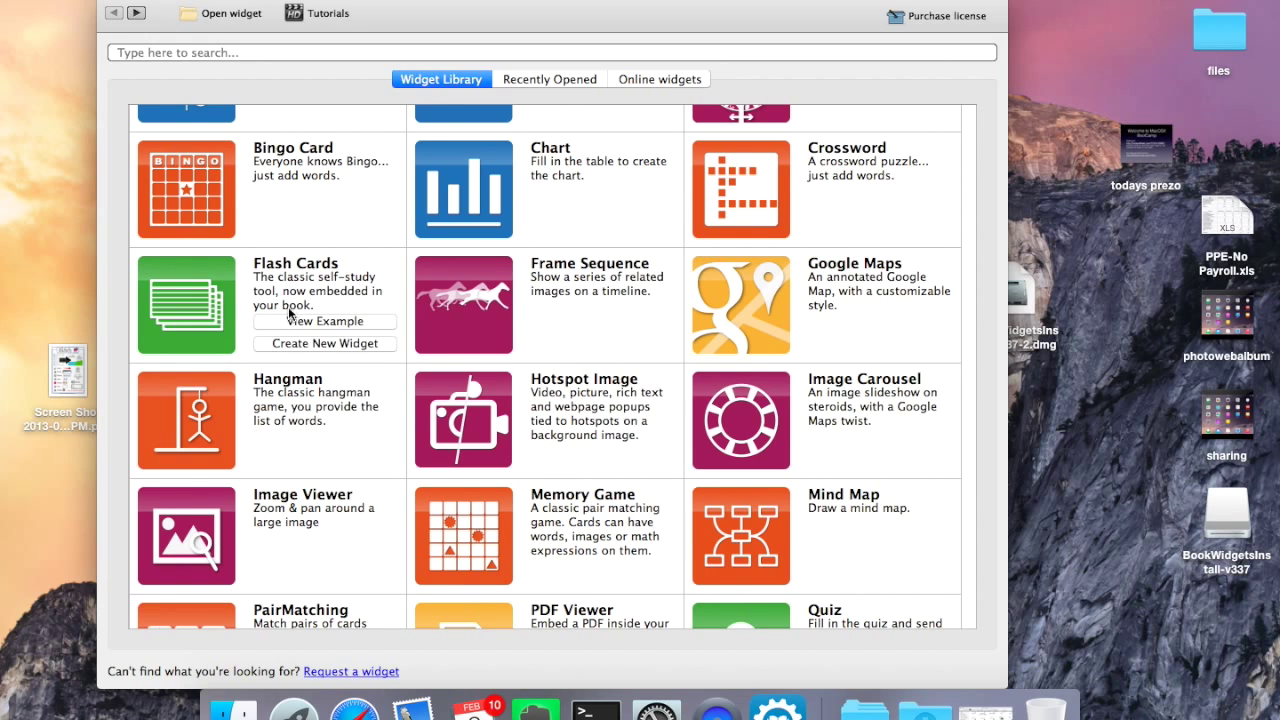
# Create a Flash Cards widget with a card termed 'atomic bomb' and hint 'boom'.
pyautogui.click(314, 345)
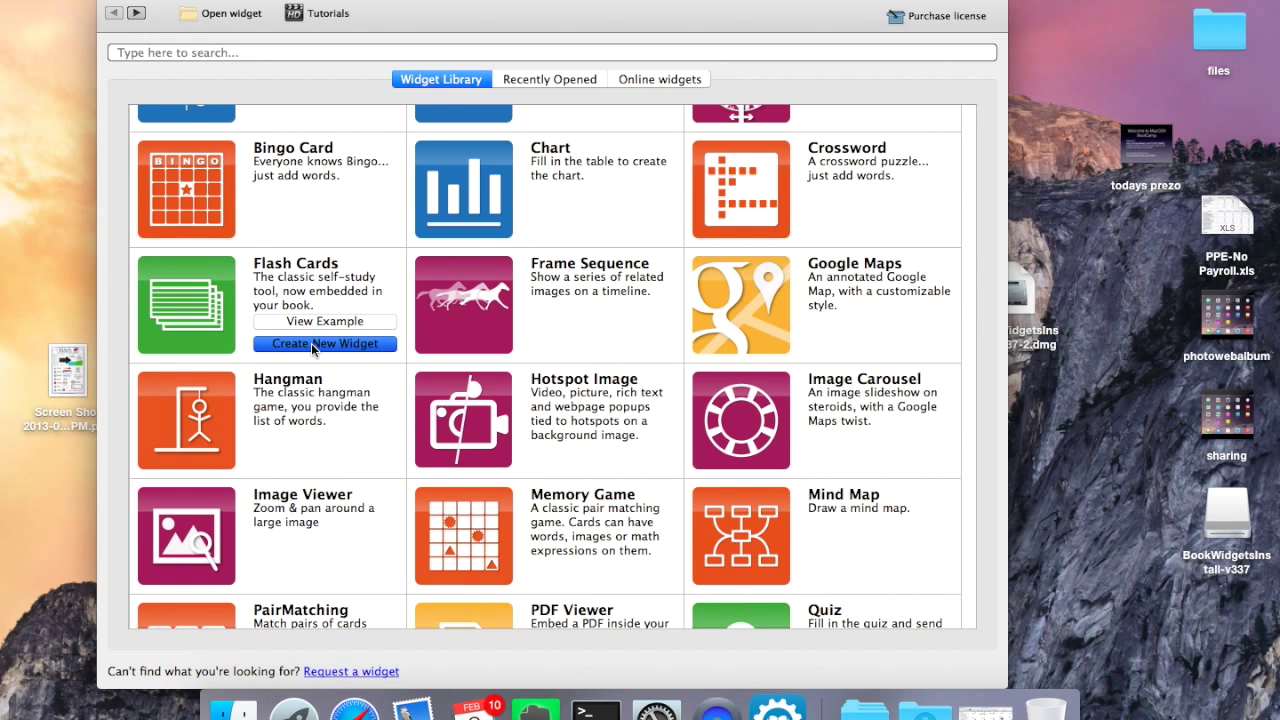
pyautogui.click(544, 140)
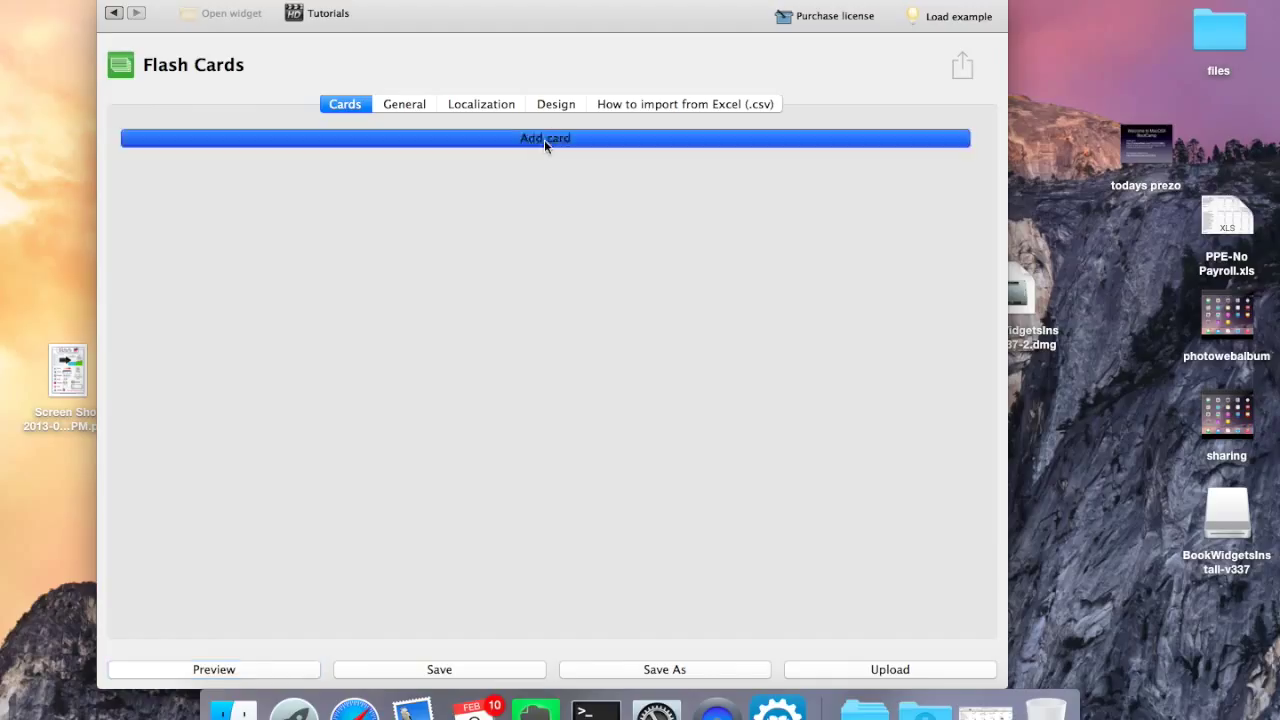
pyautogui.click(318, 237)
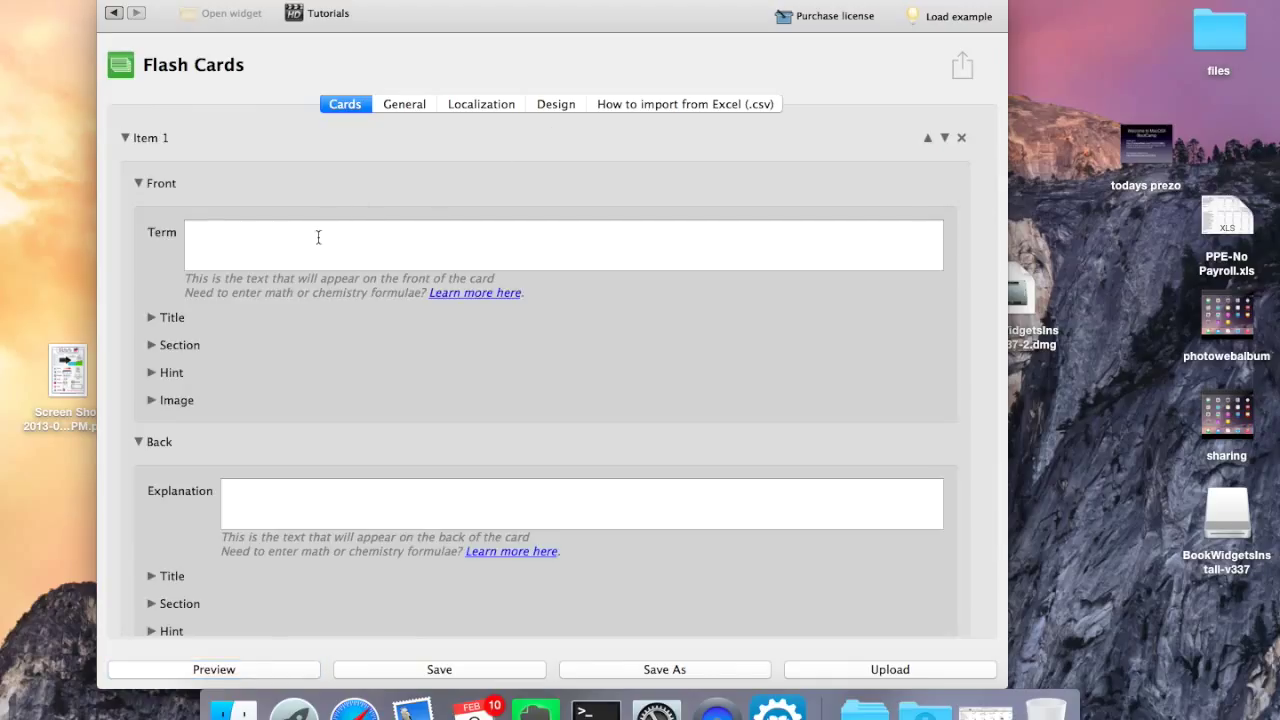
pyautogui.write('atomic bomb')
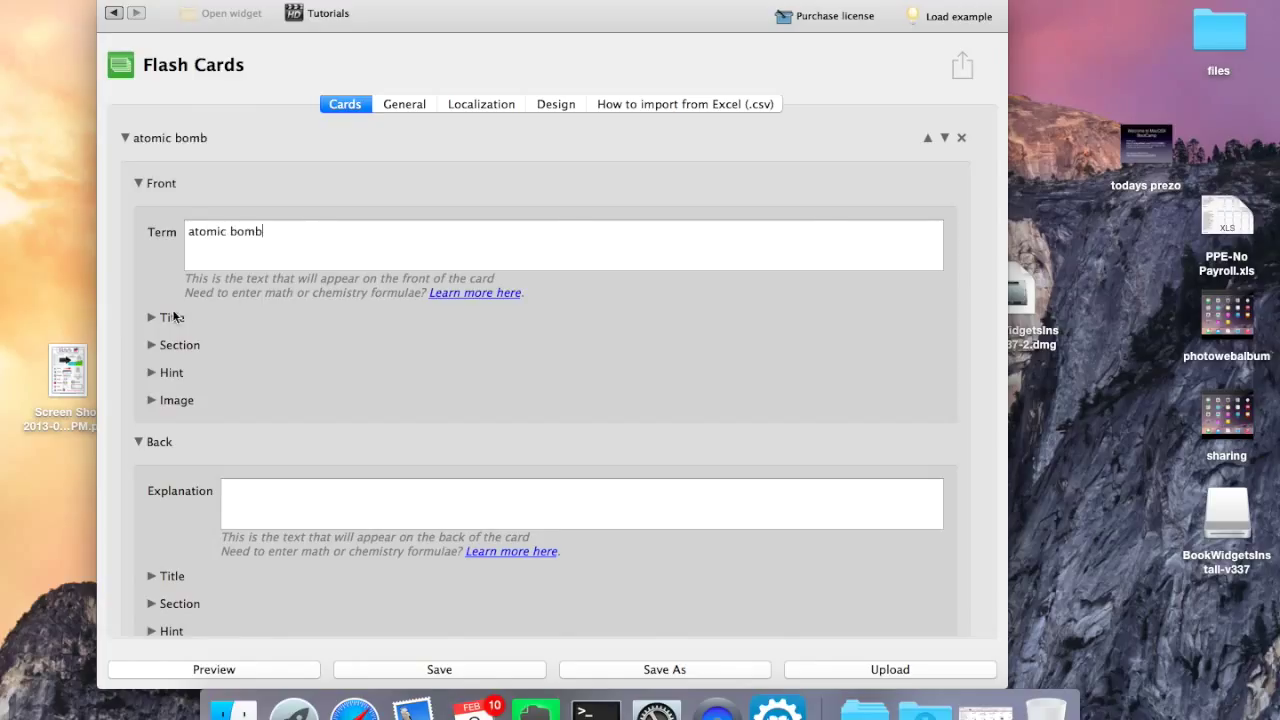
pyautogui.click(168, 320)
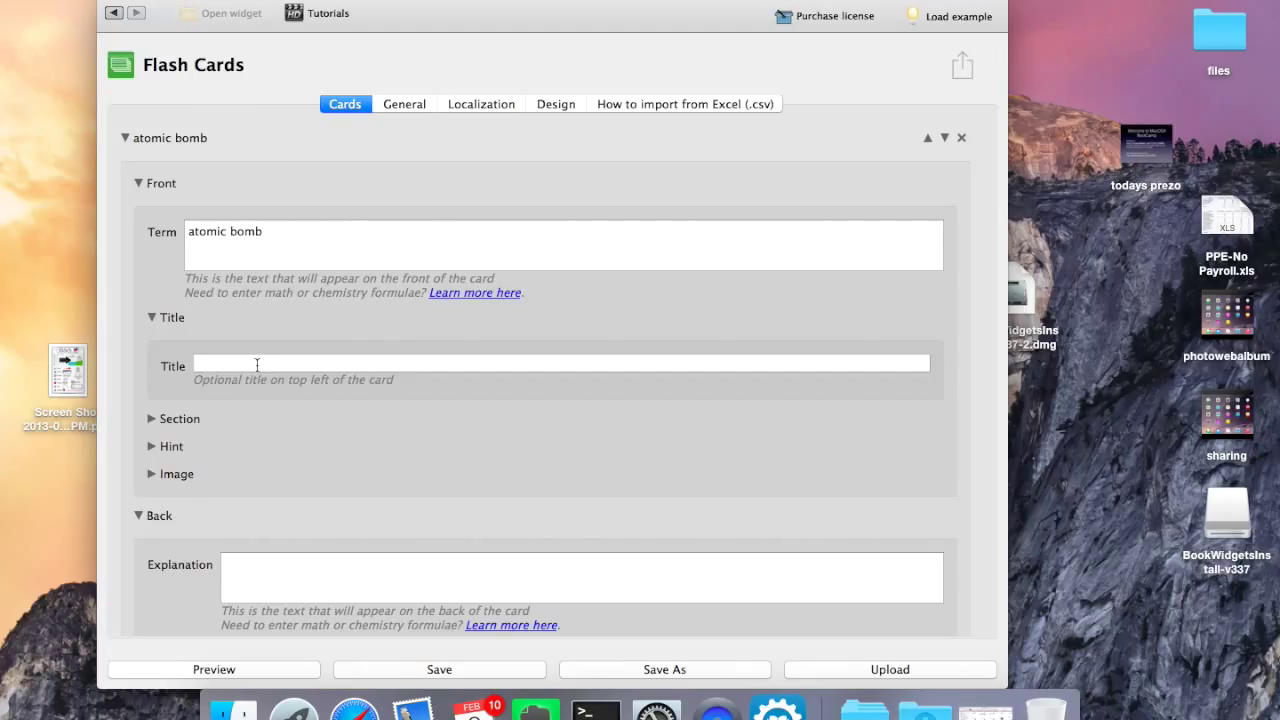
pyautogui.click(162, 448)
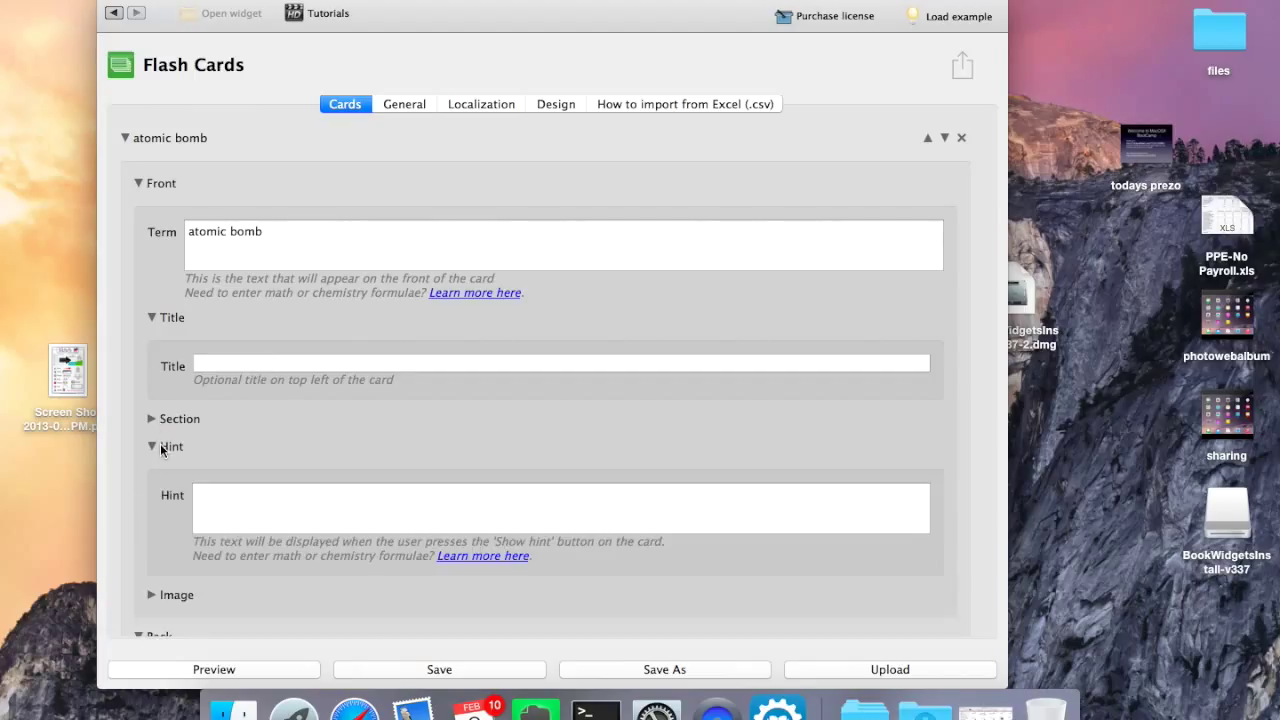
pyautogui.write('boo')
pyautogui.write('m')
# Give the card the back explanation 'One of two boombs dropped on Japan at the end of WWII.'.
pyautogui.scroll(-2, 156, 494)
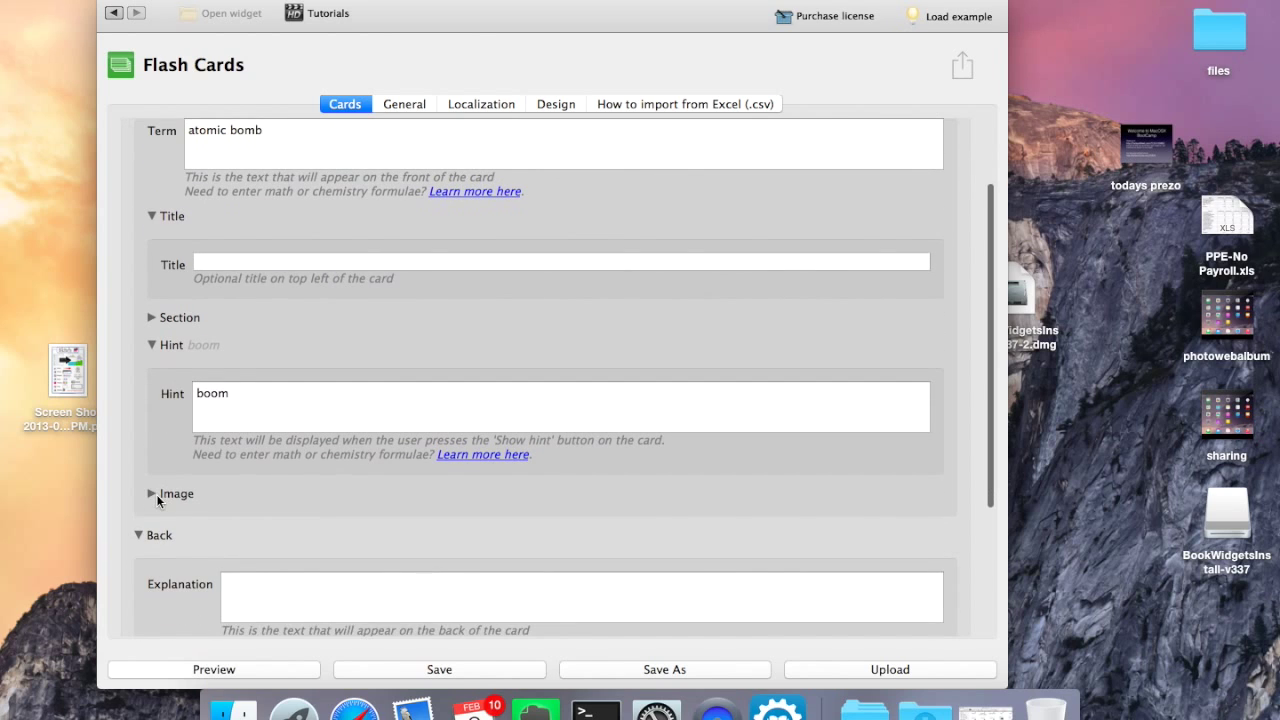
pyautogui.click(156, 494)
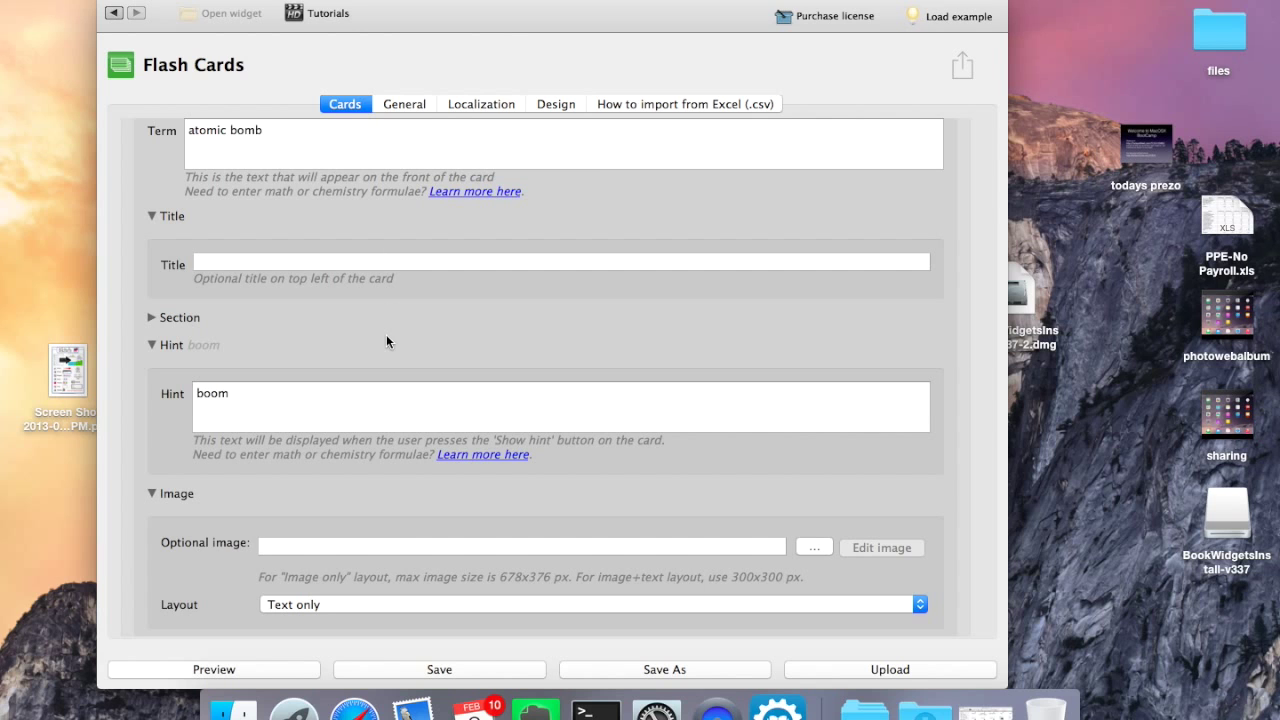
pyautogui.scroll(-2, 387, 342)
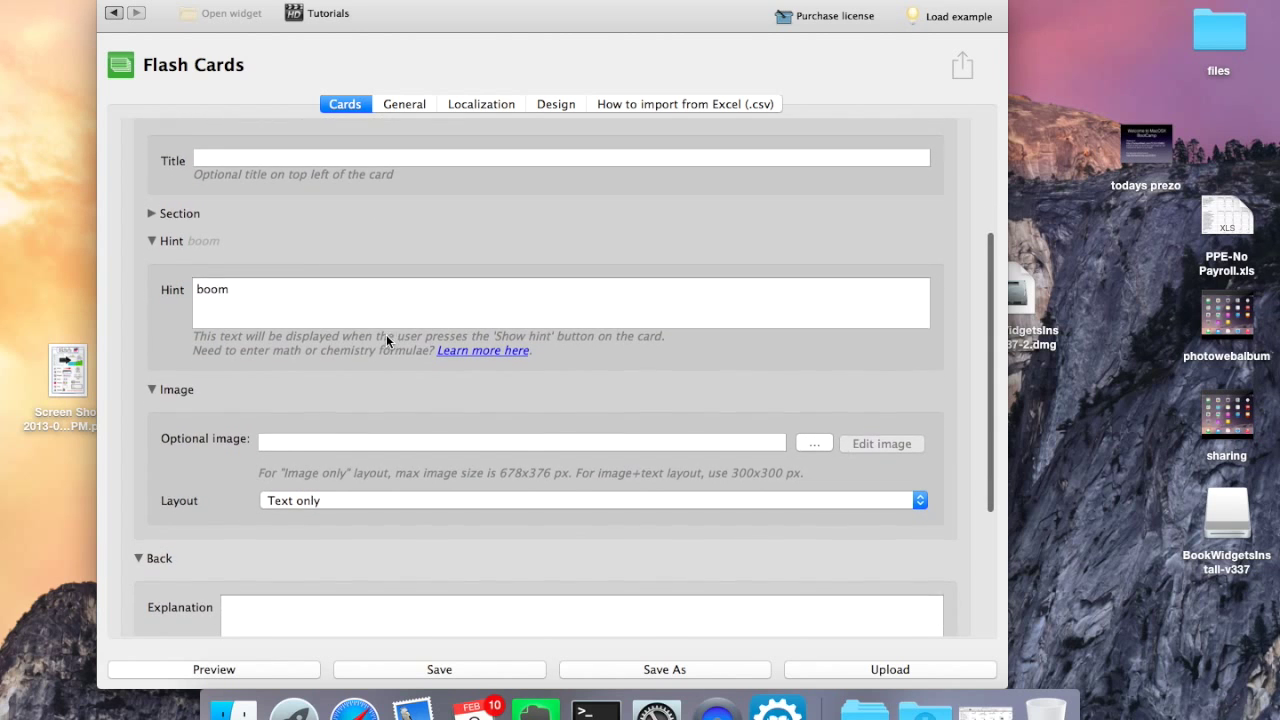
pyautogui.scroll(-2, 386, 336)
pyautogui.click(305, 485)
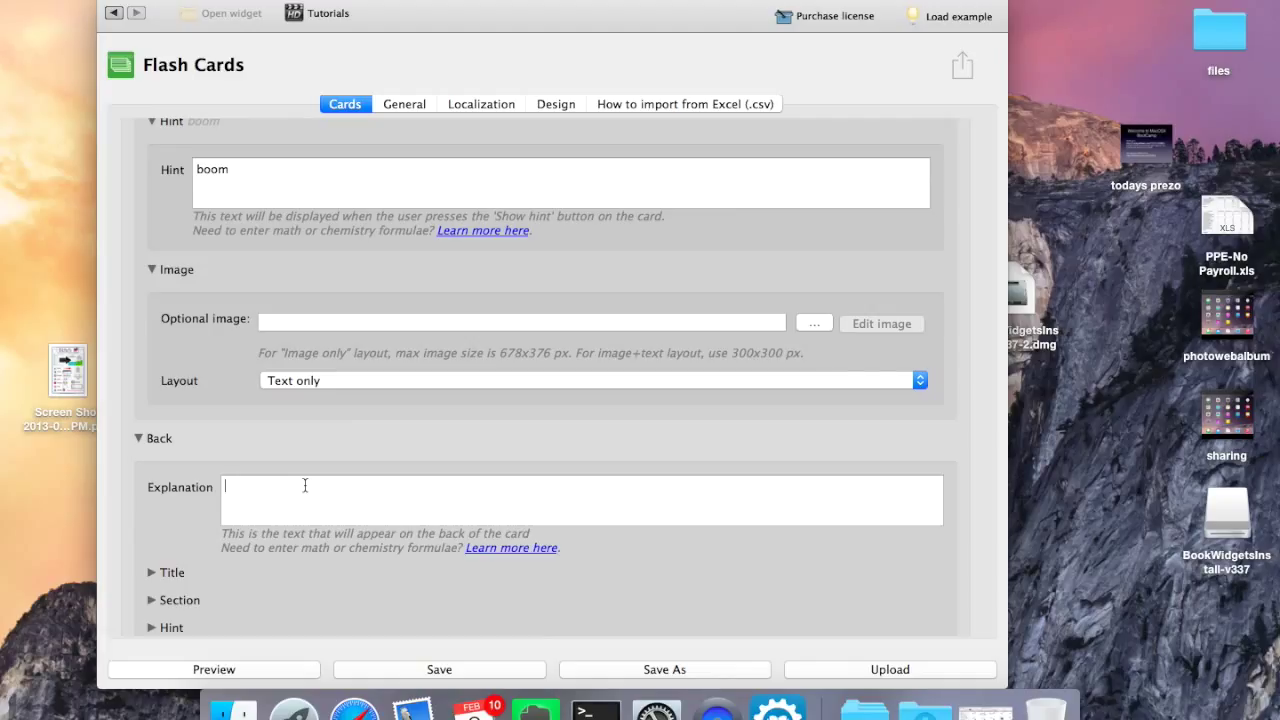
pyautogui.write('One of two boombs dropped on Japan at the end of WW')
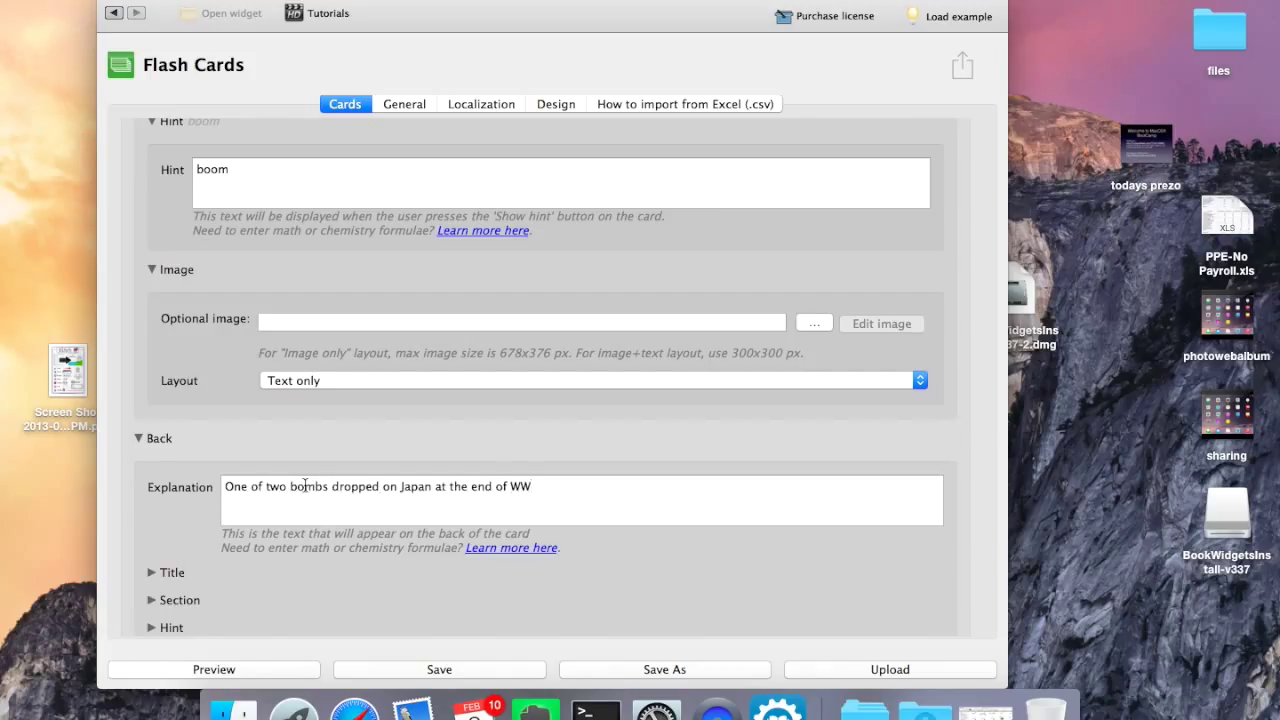
pyautogui.write('II.')
# Save the Flash Cards widget as MyFlashCards and dismiss the confirmation.
pyautogui.scroll(-2, 502, 502)
pyautogui.click(491, 677)
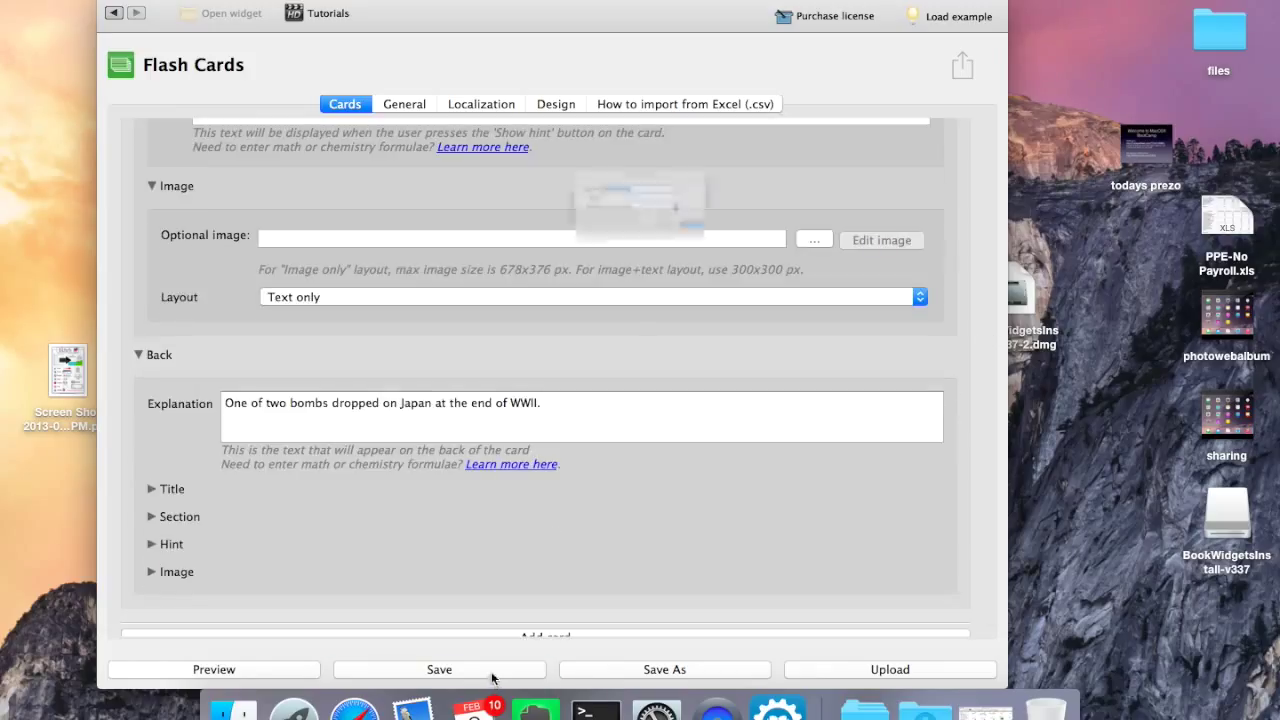
pyautogui.click(786, 268)
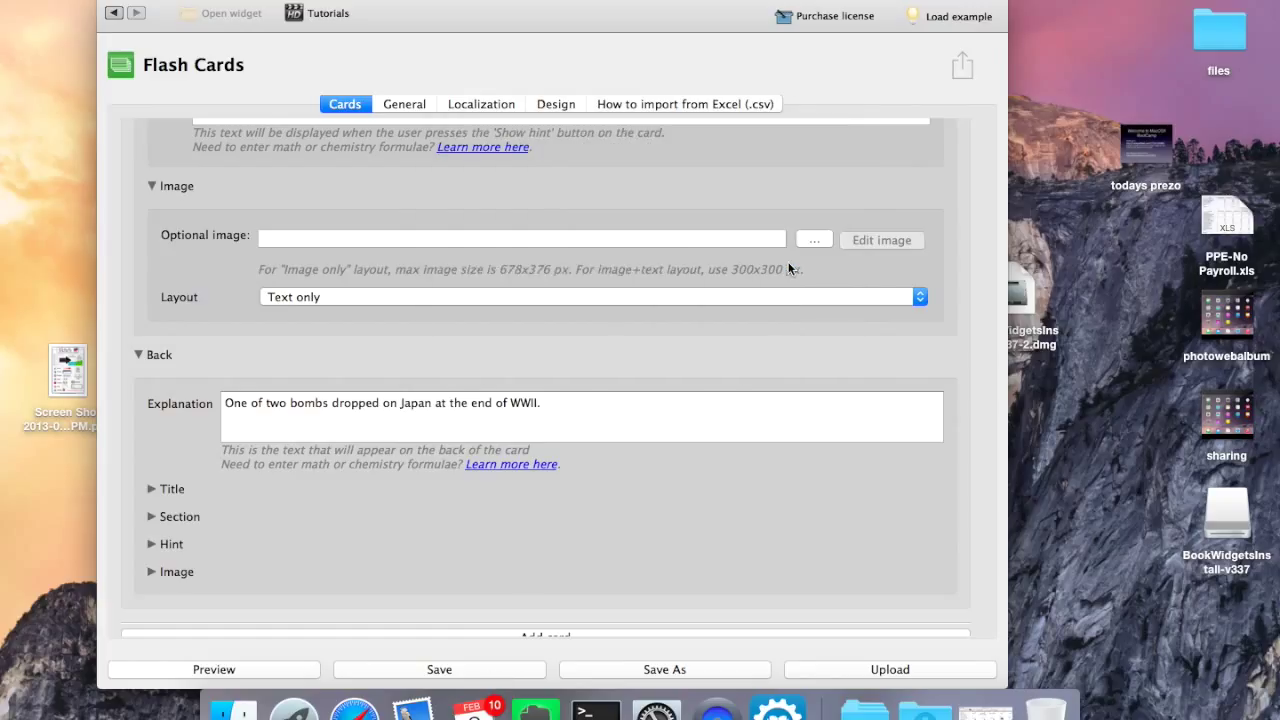
pyautogui.click(622, 350)
pyautogui.click(283, 665)
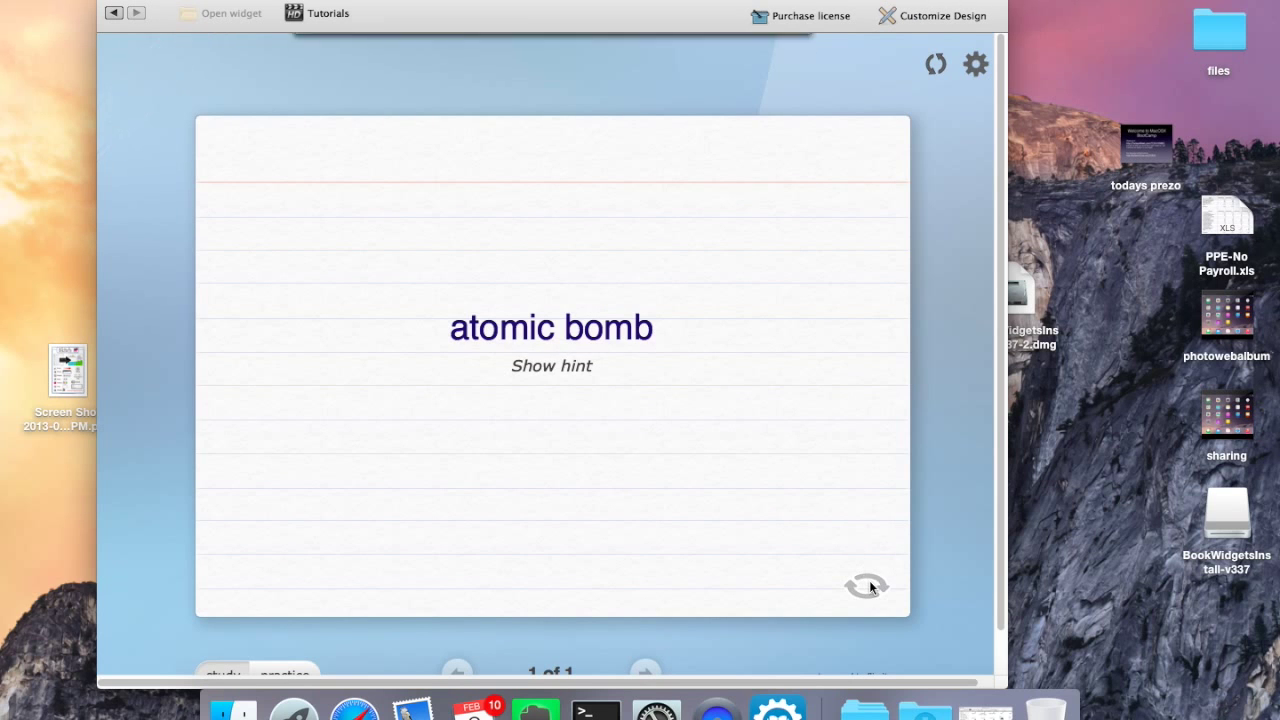
pyautogui.click(866, 587)
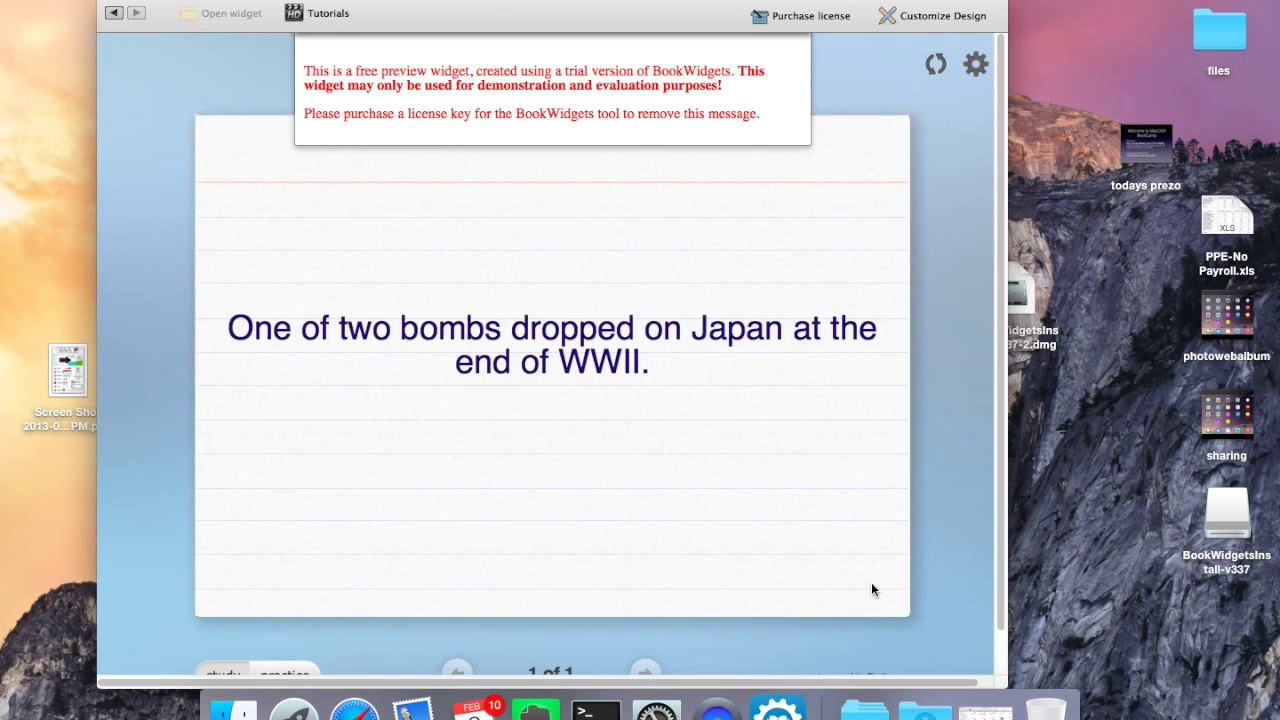
pyautogui.click(855, 588)
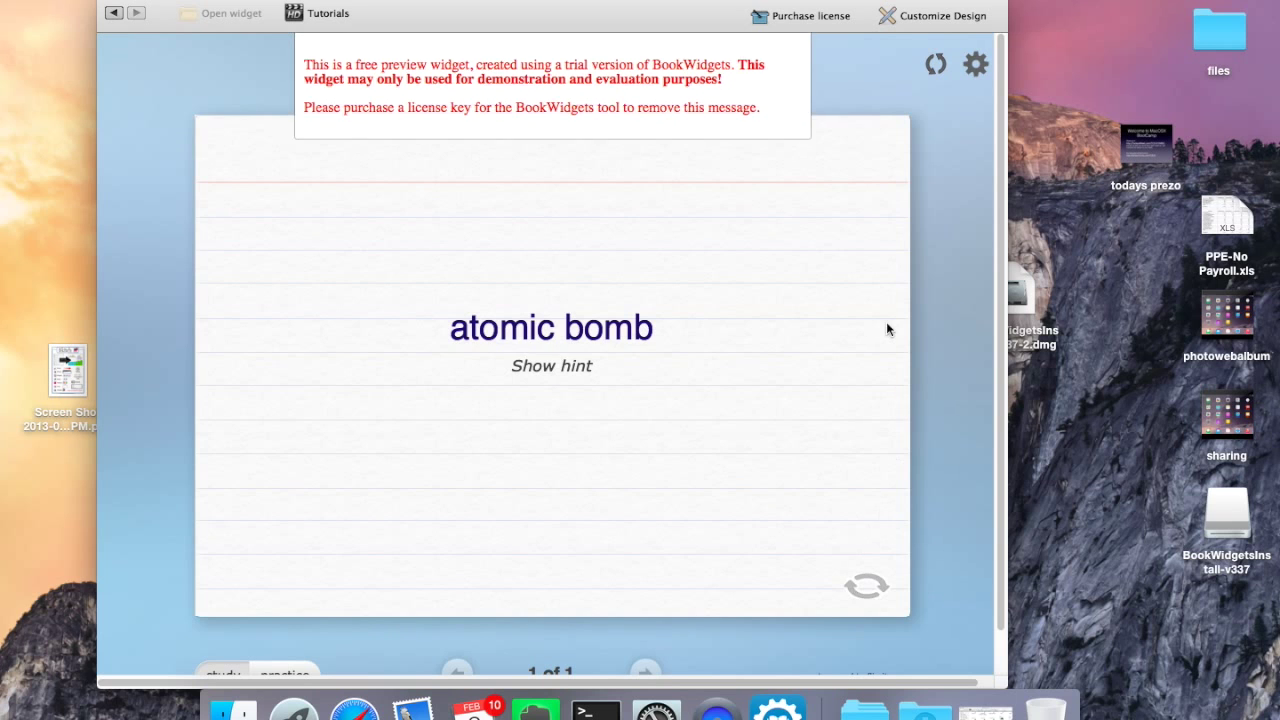
pyautogui.click(868, 584)
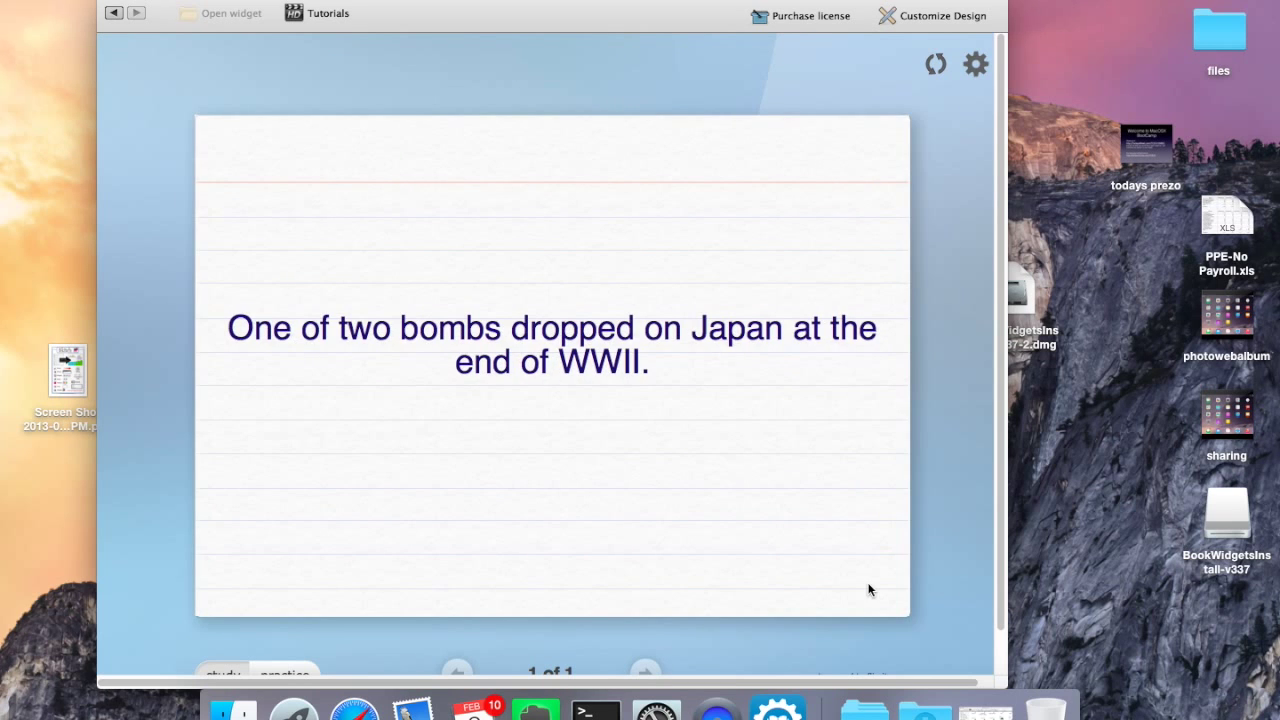
pyautogui.click(868, 590)
pyautogui.click(868, 588)
pyautogui.click(876, 588)
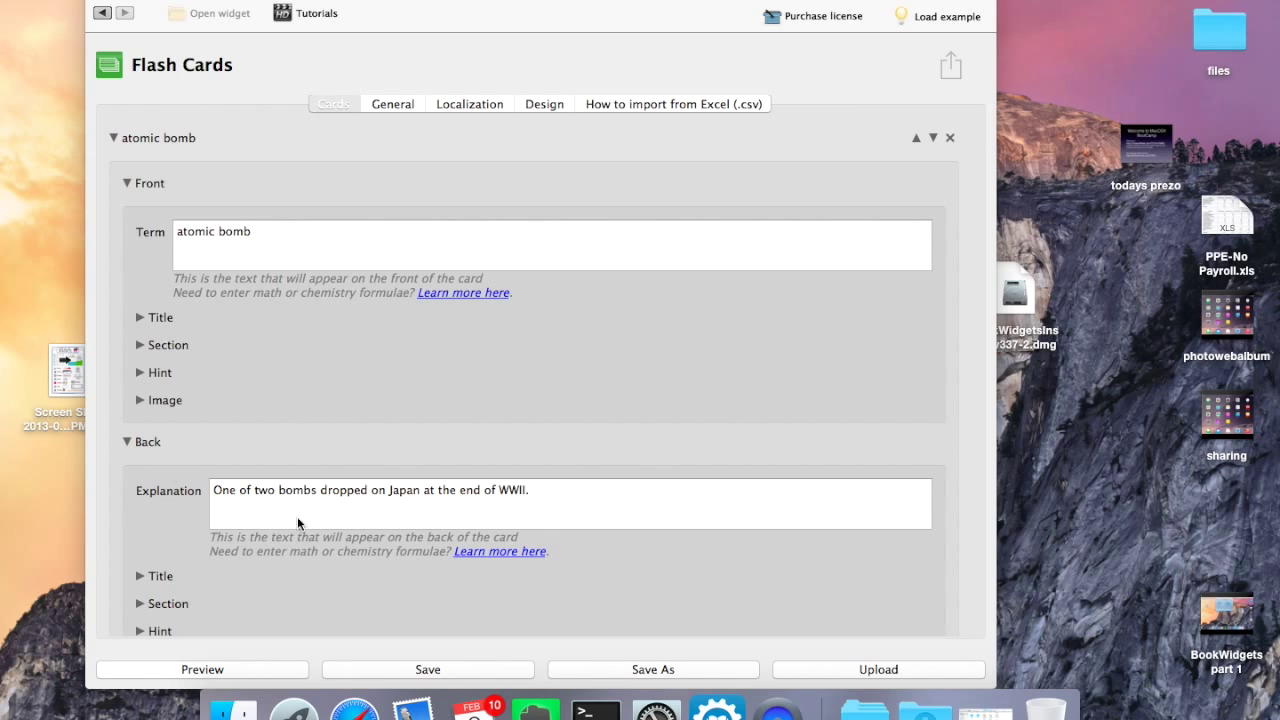
# Start uploading the Flash Cards widget to the cloud.
pyautogui.scroll(-3, 585, 379)
pyautogui.scroll(3, 585, 379)
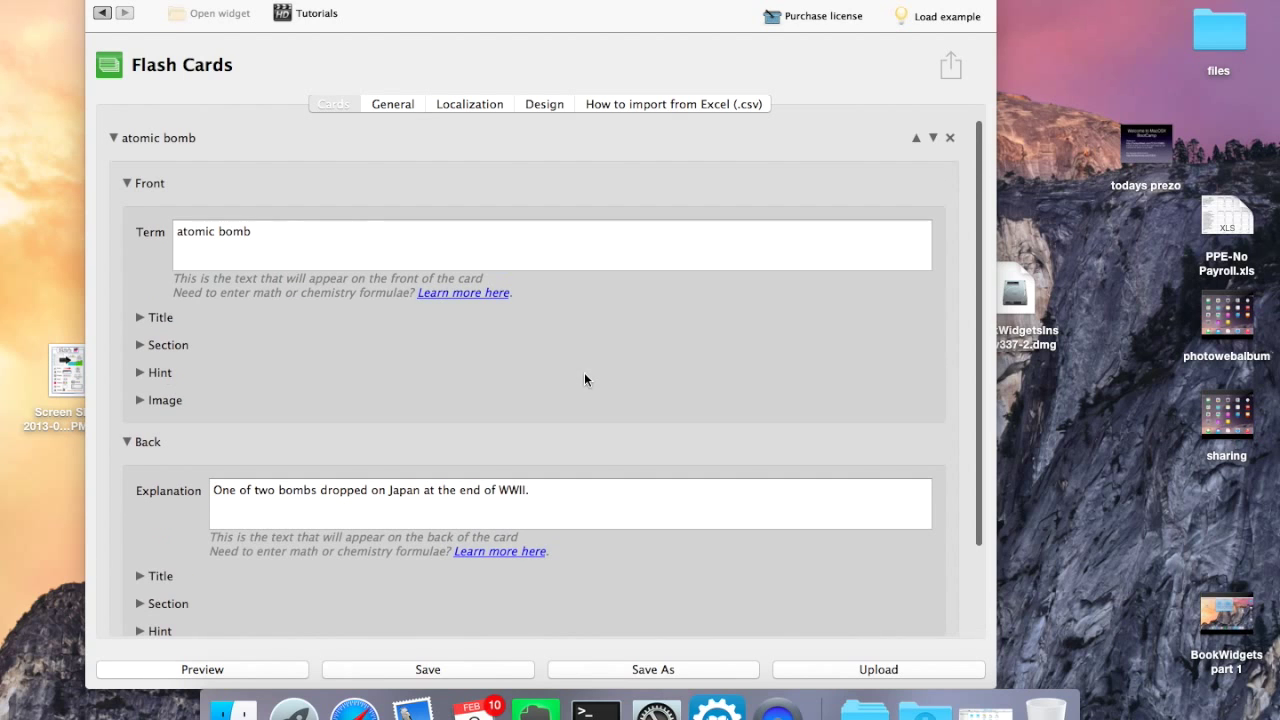
pyautogui.scroll(-3, 786, 346)
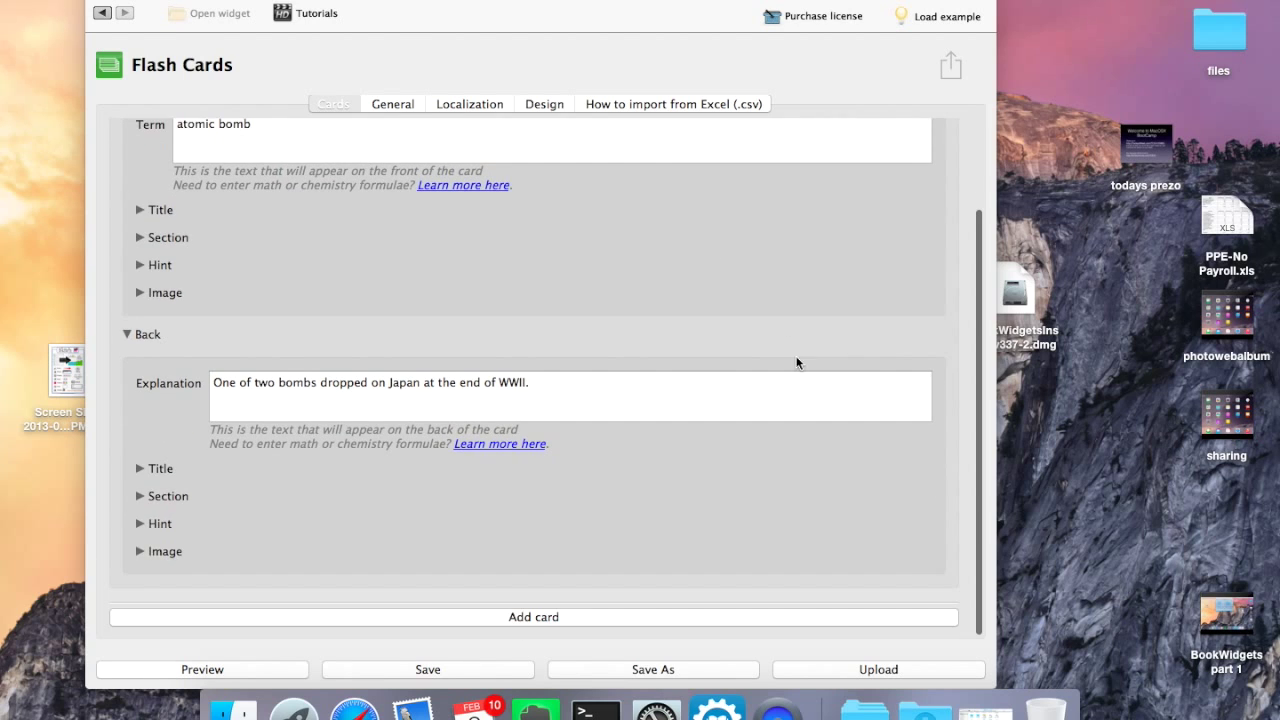
pyautogui.click(902, 668)
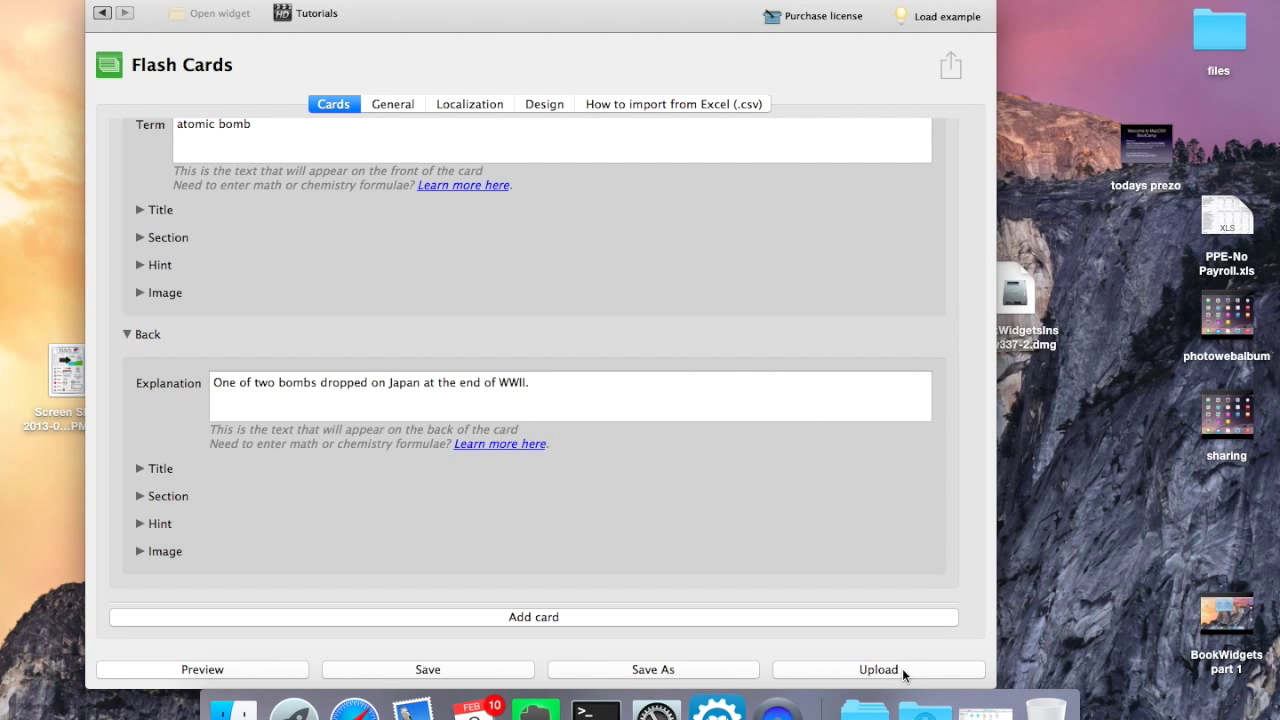
pyautogui.click(902, 668)
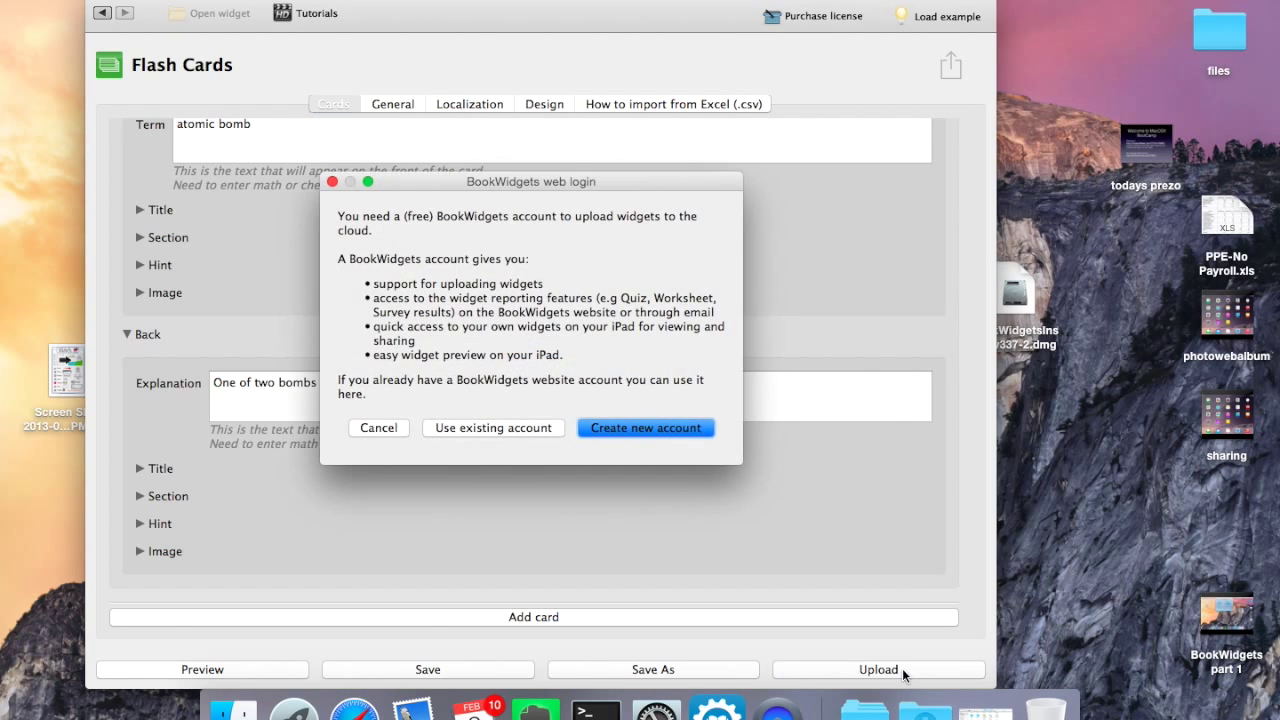
# Create a new BookWidgets account with a user name, e-mail and password, accepting the terms.
pyautogui.click(647, 430)
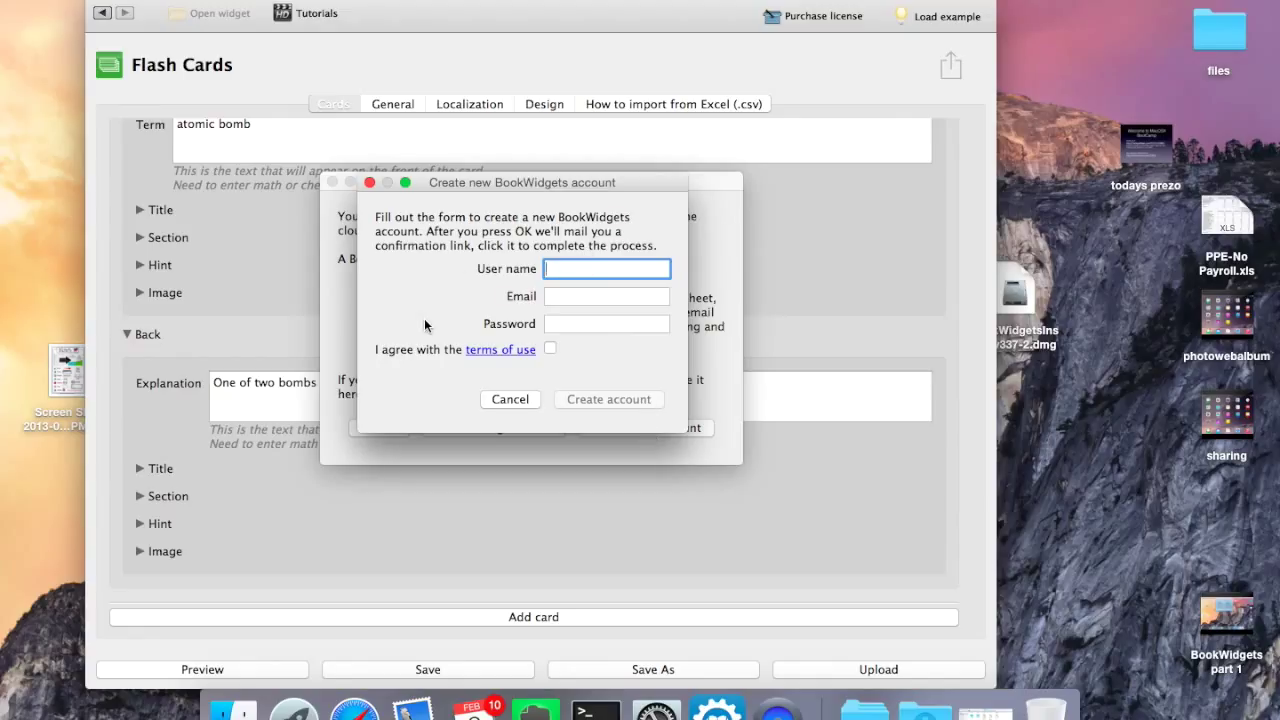
pyautogui.press('Tab')
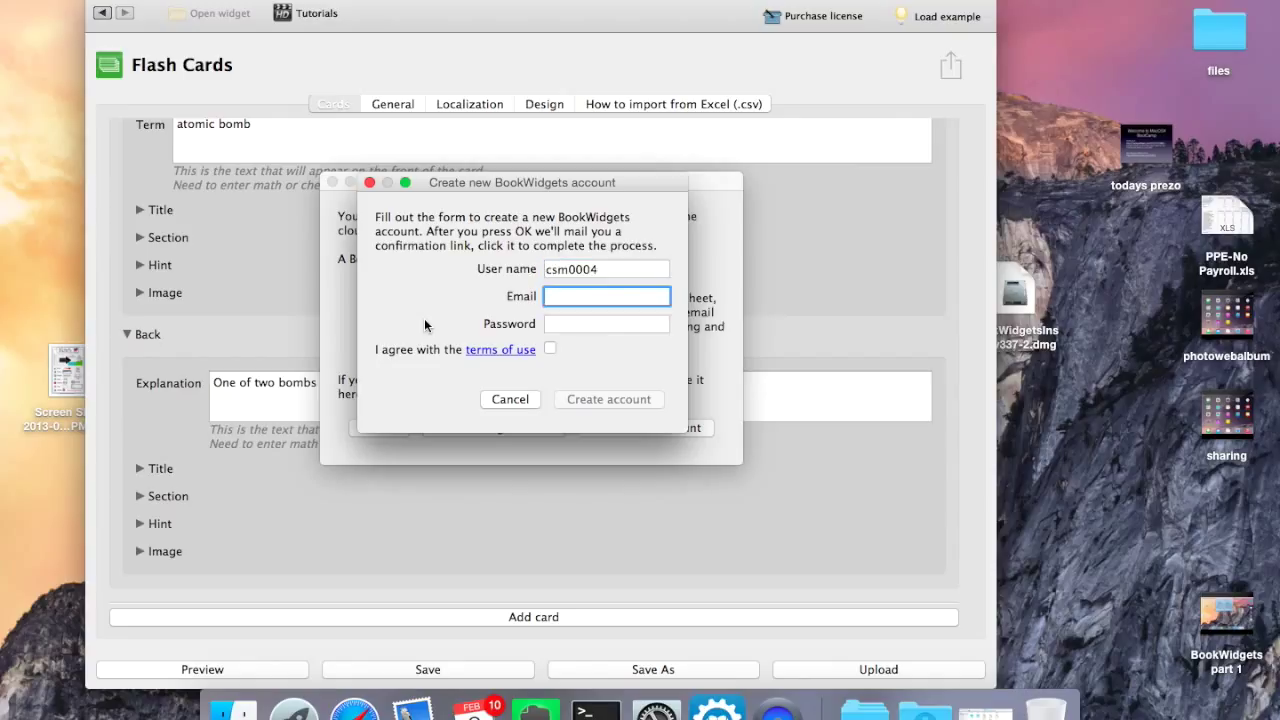
pyautogui.press('Tab')
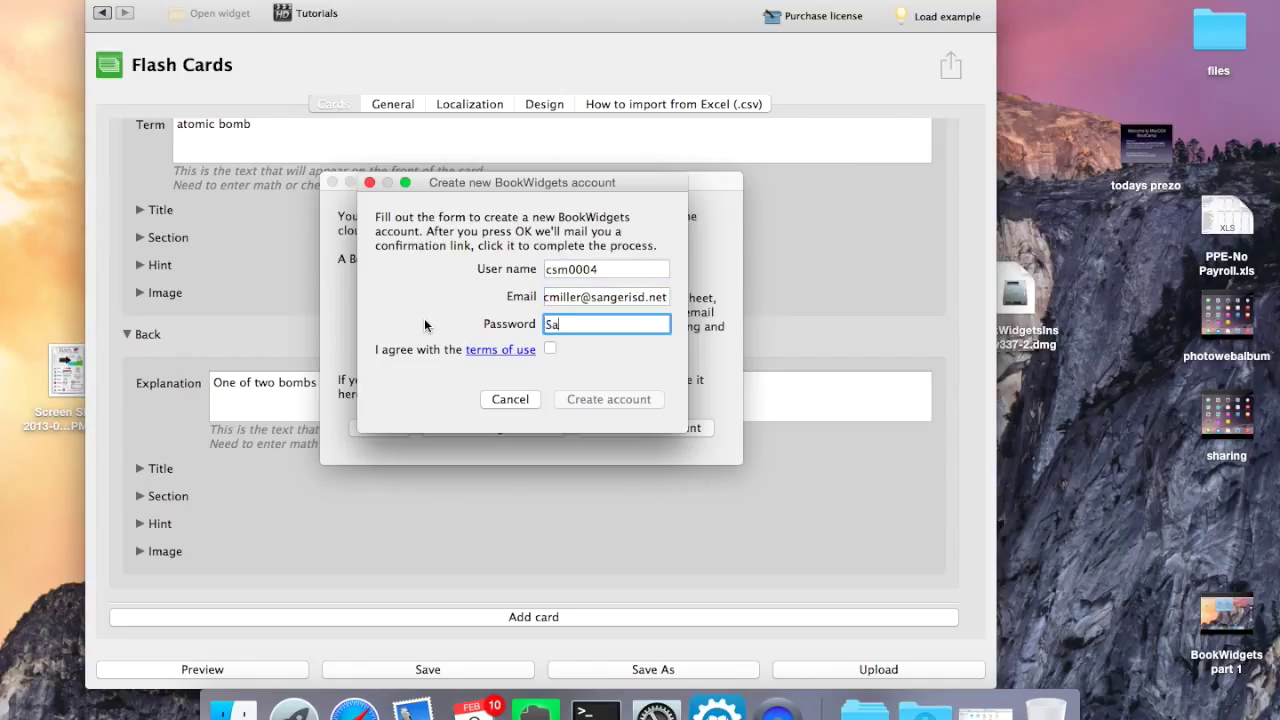
pyautogui.click(551, 349)
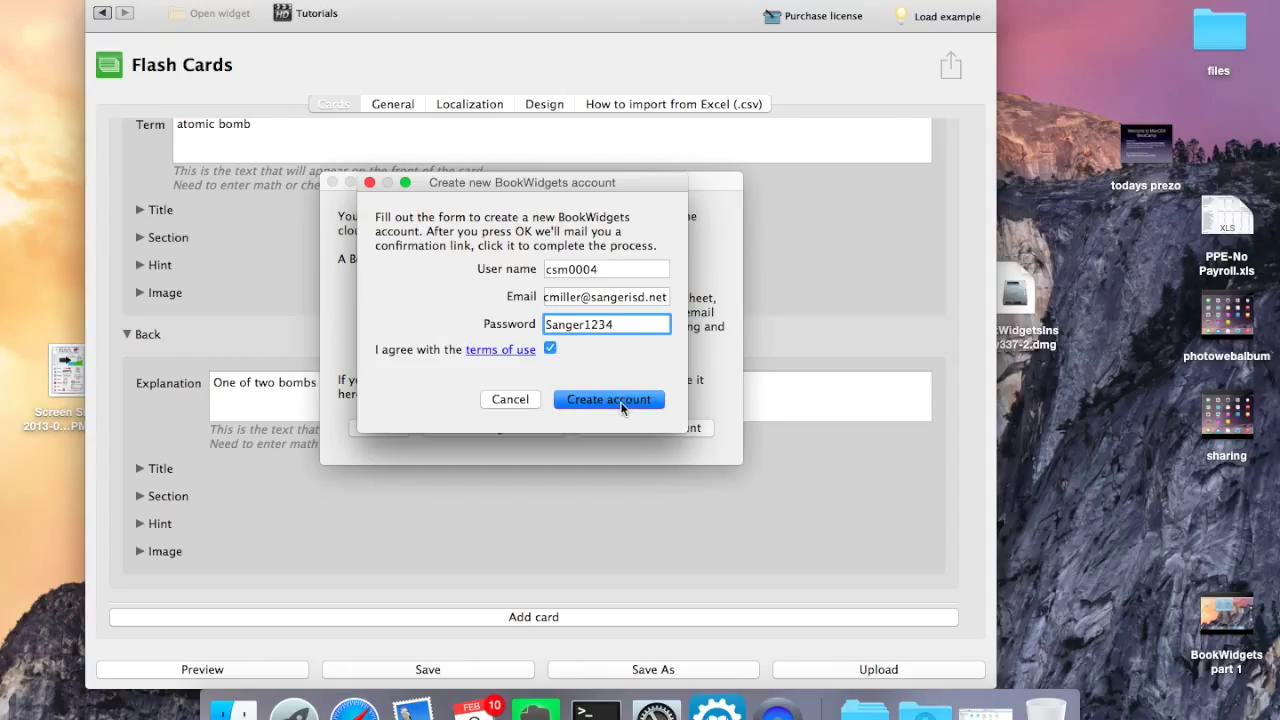
pyautogui.click(620, 401)
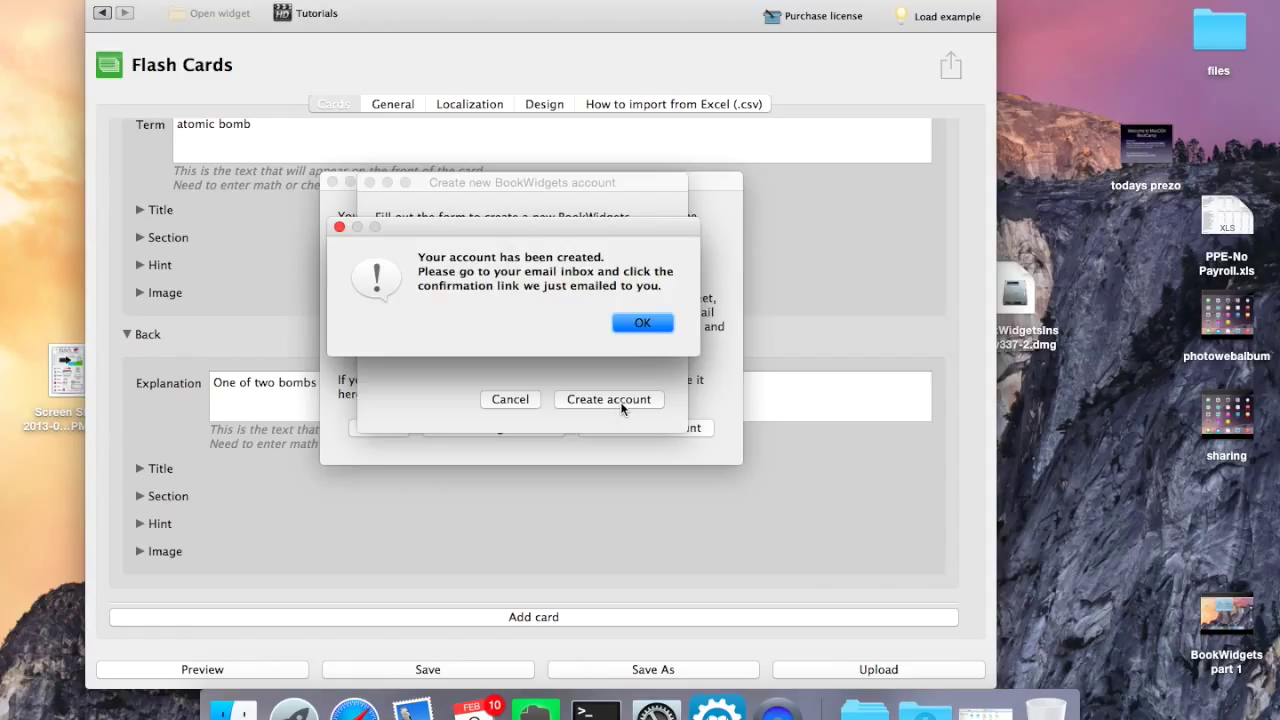
pyautogui.click(643, 323)
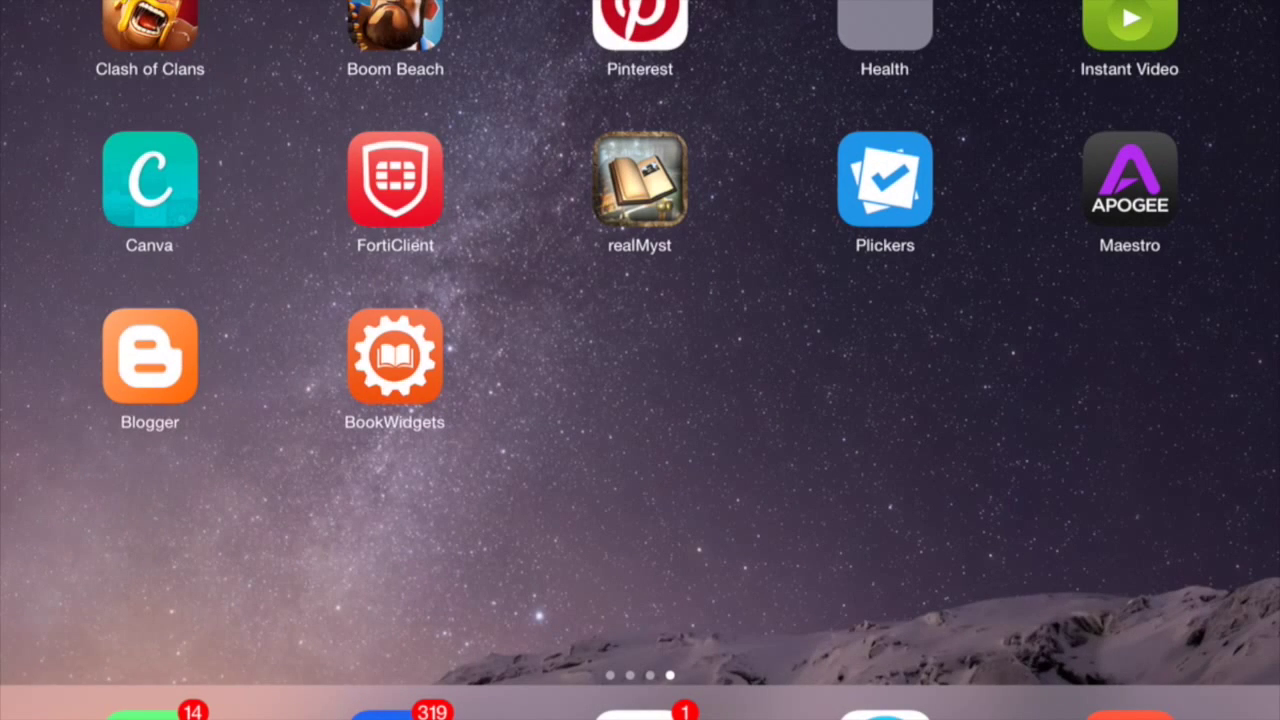
# Launch the BookWidgets app from the iPad home screen.
pyautogui.click(395, 357)
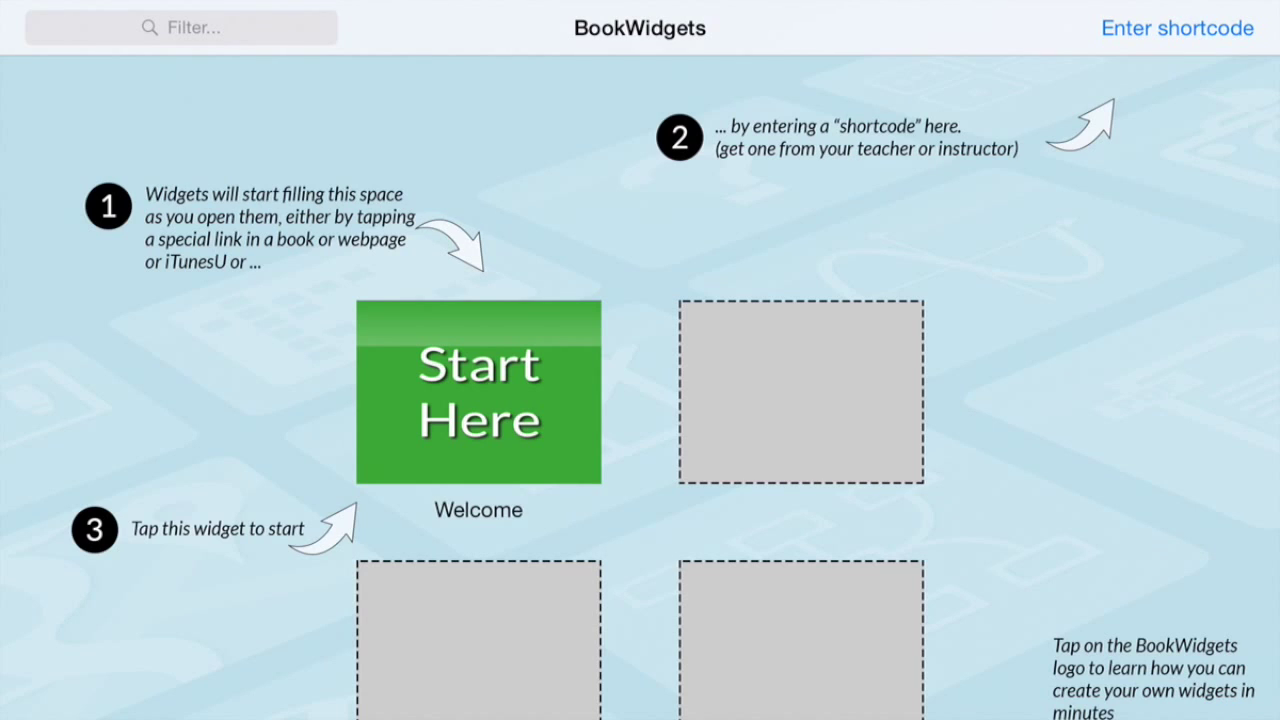
# Open the uploaded widget on the iPad by entering shortcode GFD7W.
pyautogui.click(1177, 28)
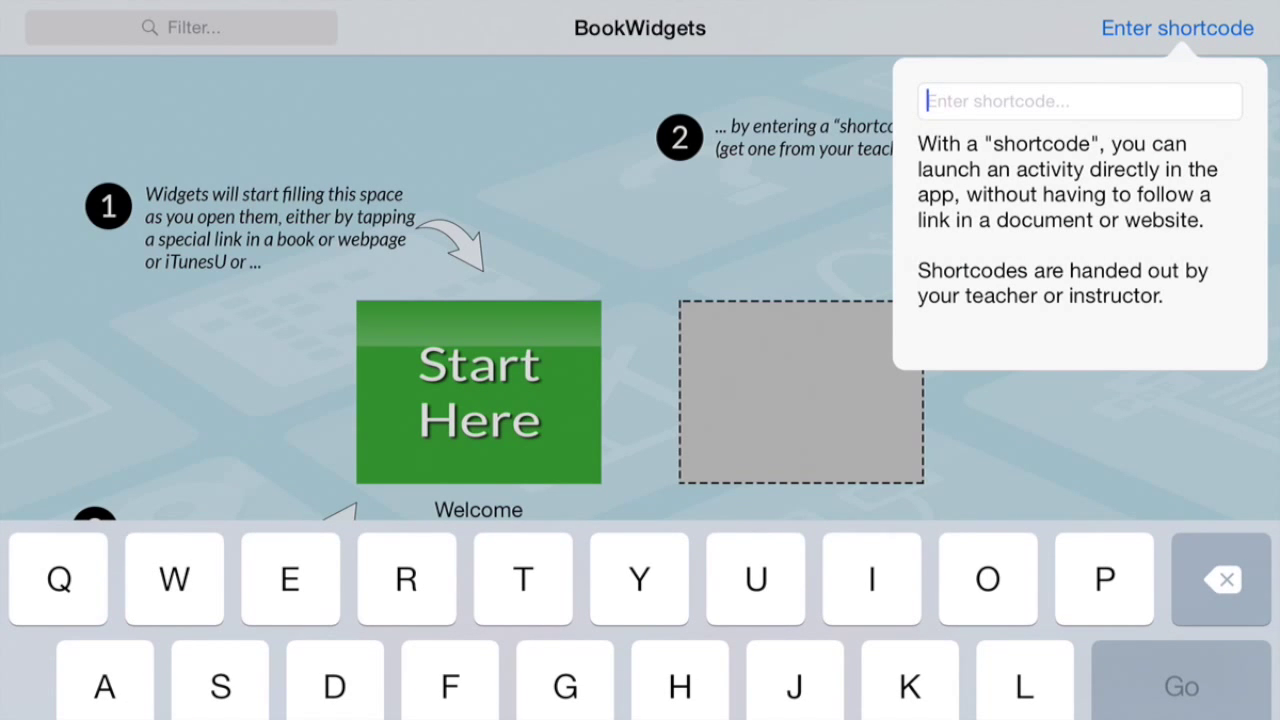
pyautogui.write('GFD')
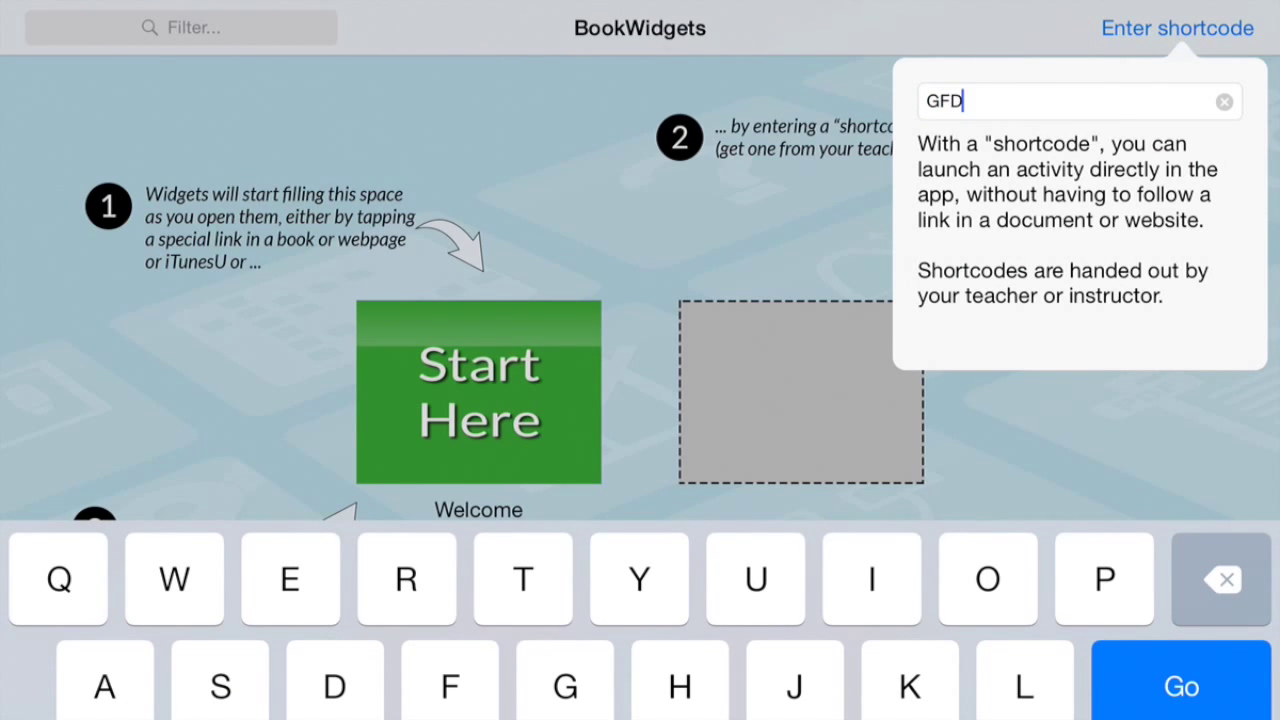
pyautogui.write('7W')
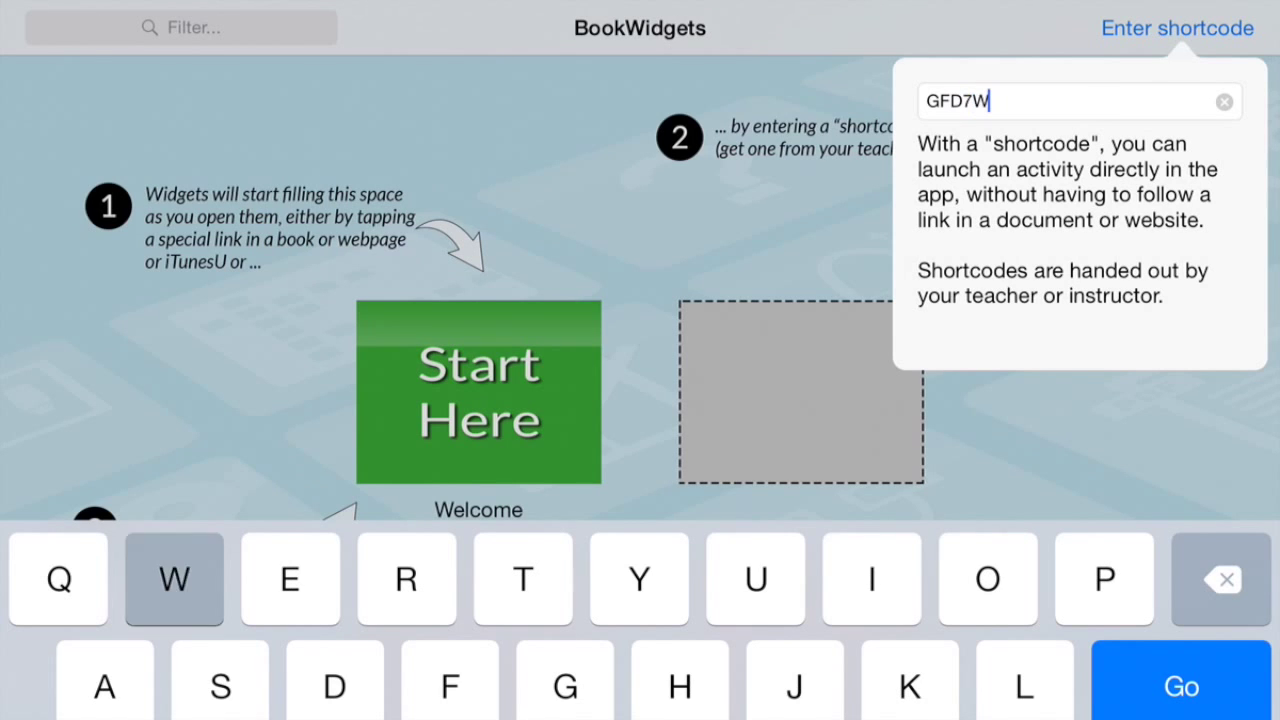
pyautogui.press('Return')
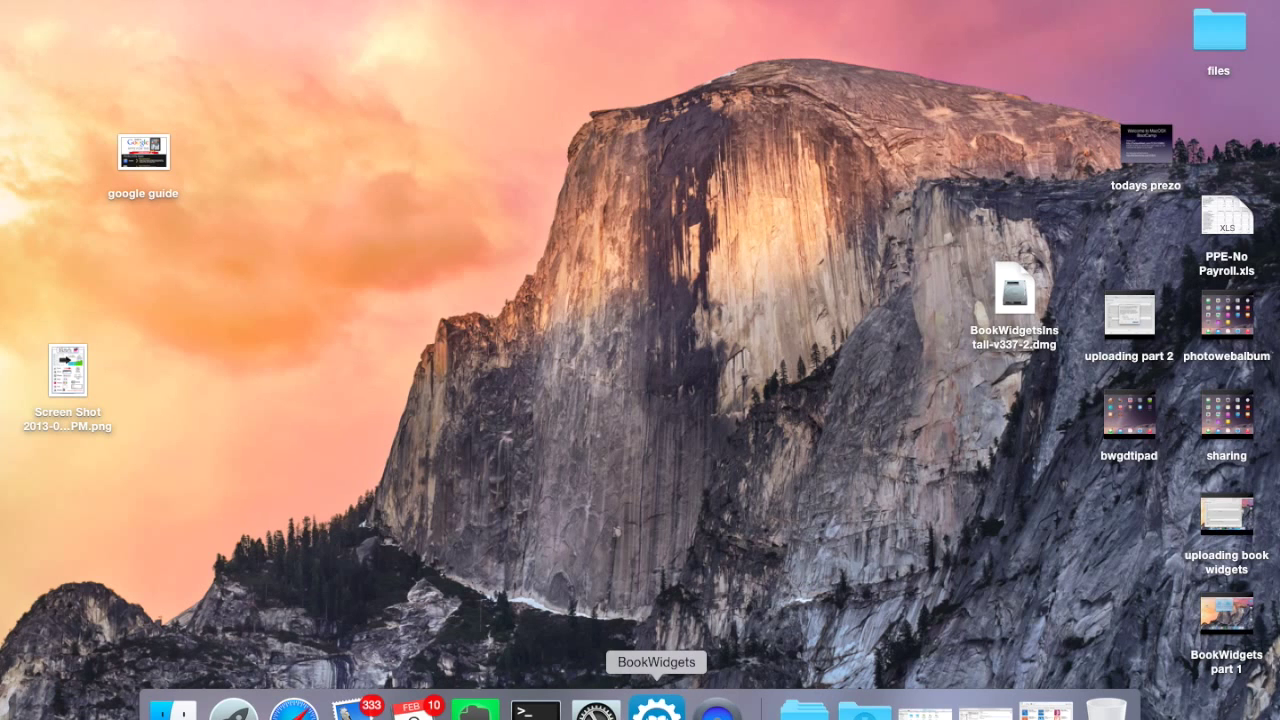
# Restore BookWidgets from the Dock, browse the Widget Library, and bring up the Open Widget dialog.
pyautogui.click(656, 708)
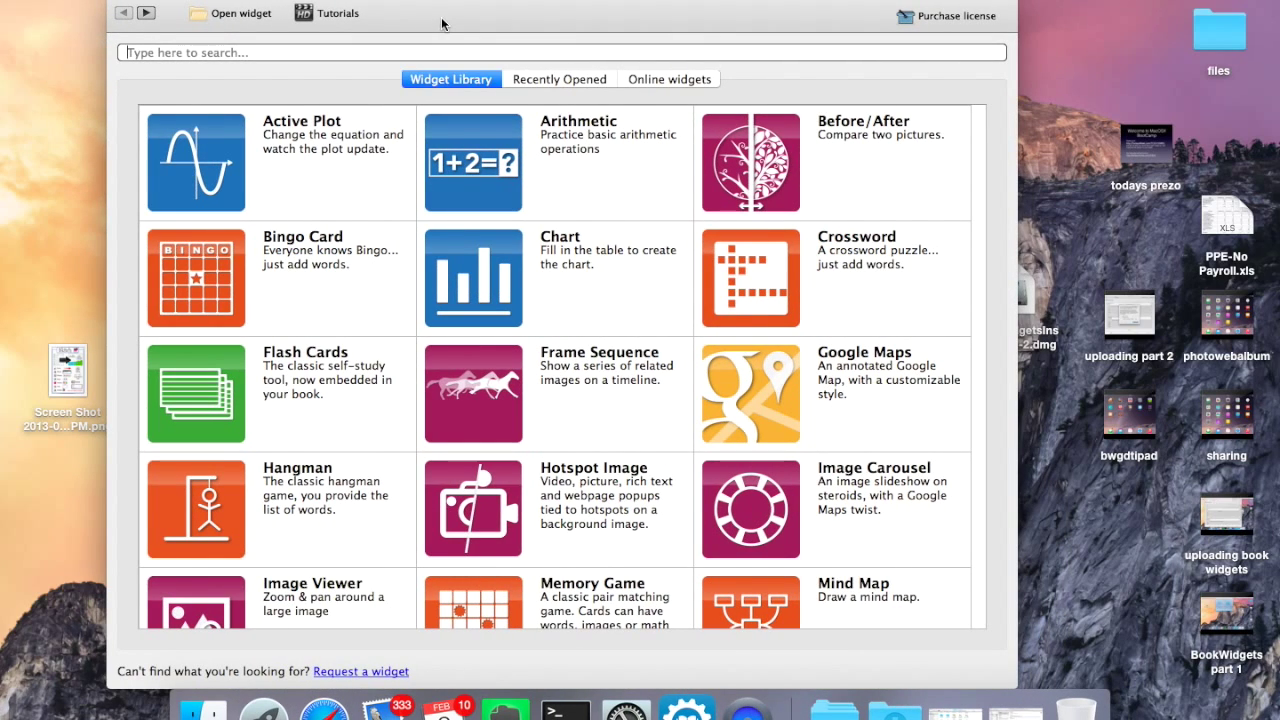
pyautogui.scroll(-10, 616, 350)
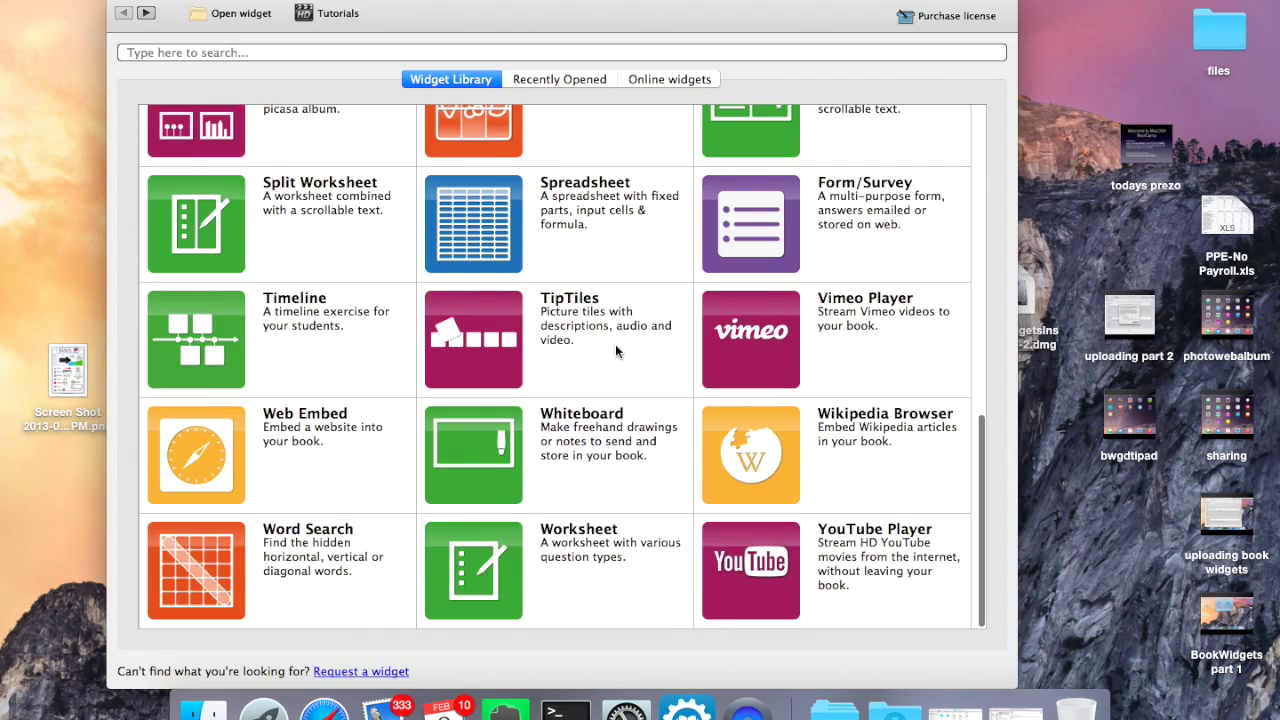
pyautogui.scroll(2, 616, 350)
pyautogui.scroll(-2, 615, 344)
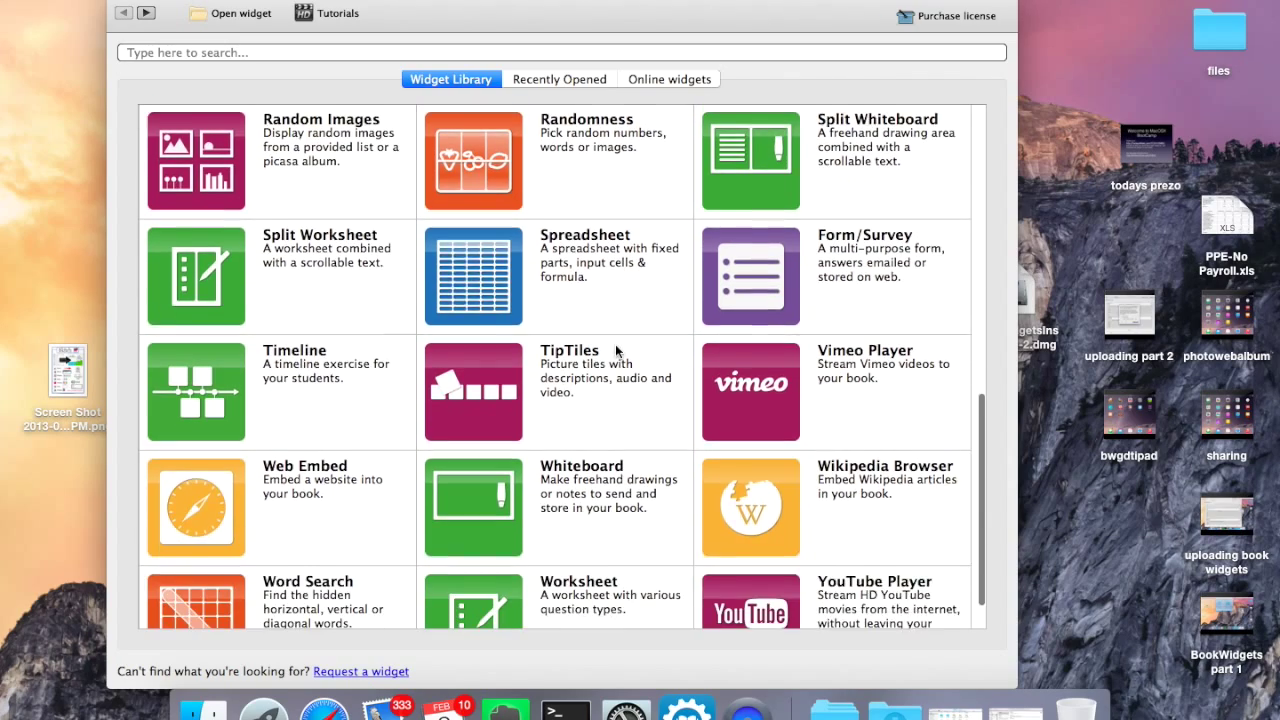
pyautogui.scroll(6, 615, 344)
pyautogui.scroll(5, 615, 344)
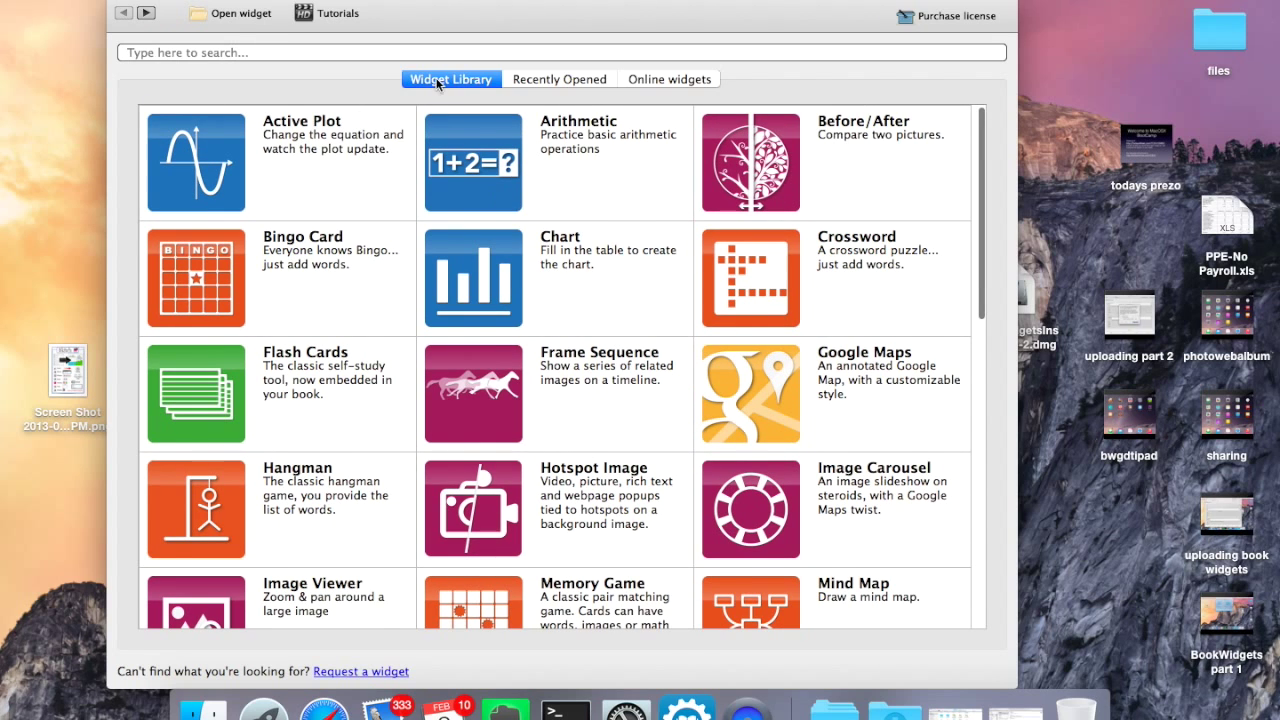
pyautogui.click(235, 14)
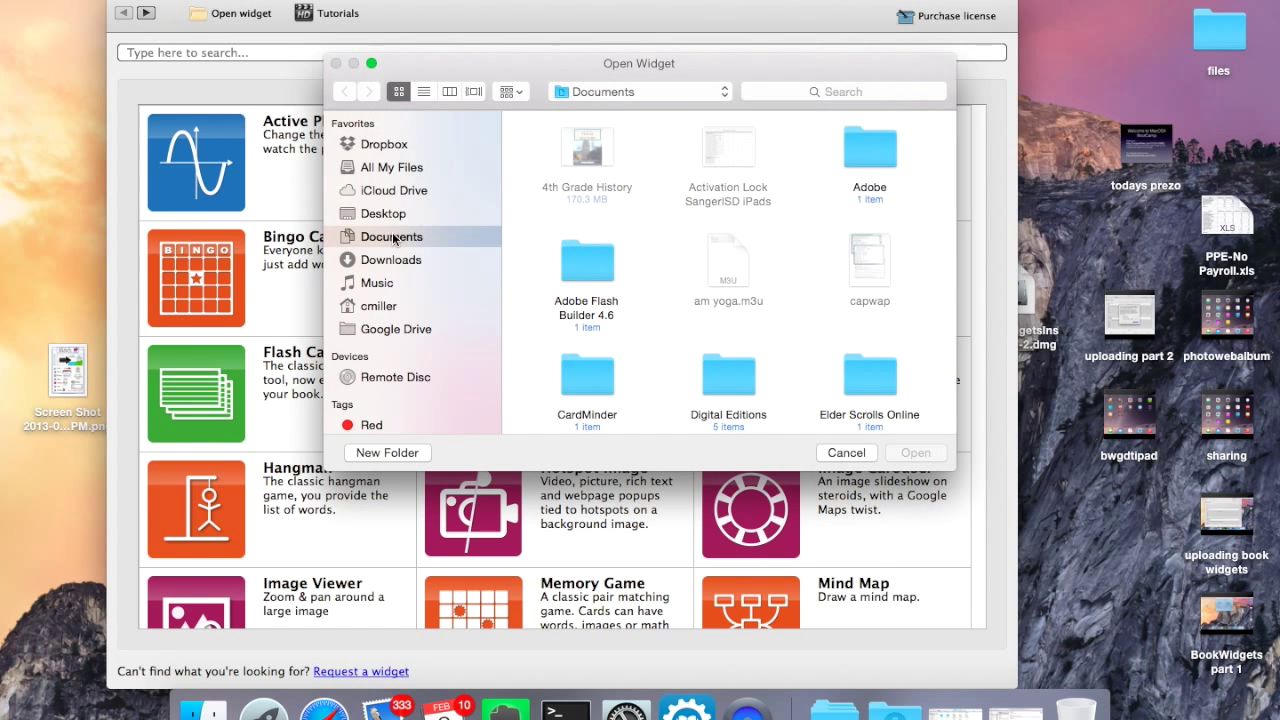
# Open WWII.wdgt from the Documents folder in the Flash Cards editor.
pyautogui.scroll(-5, 765, 350)
pyautogui.scroll(-5, 773, 350)
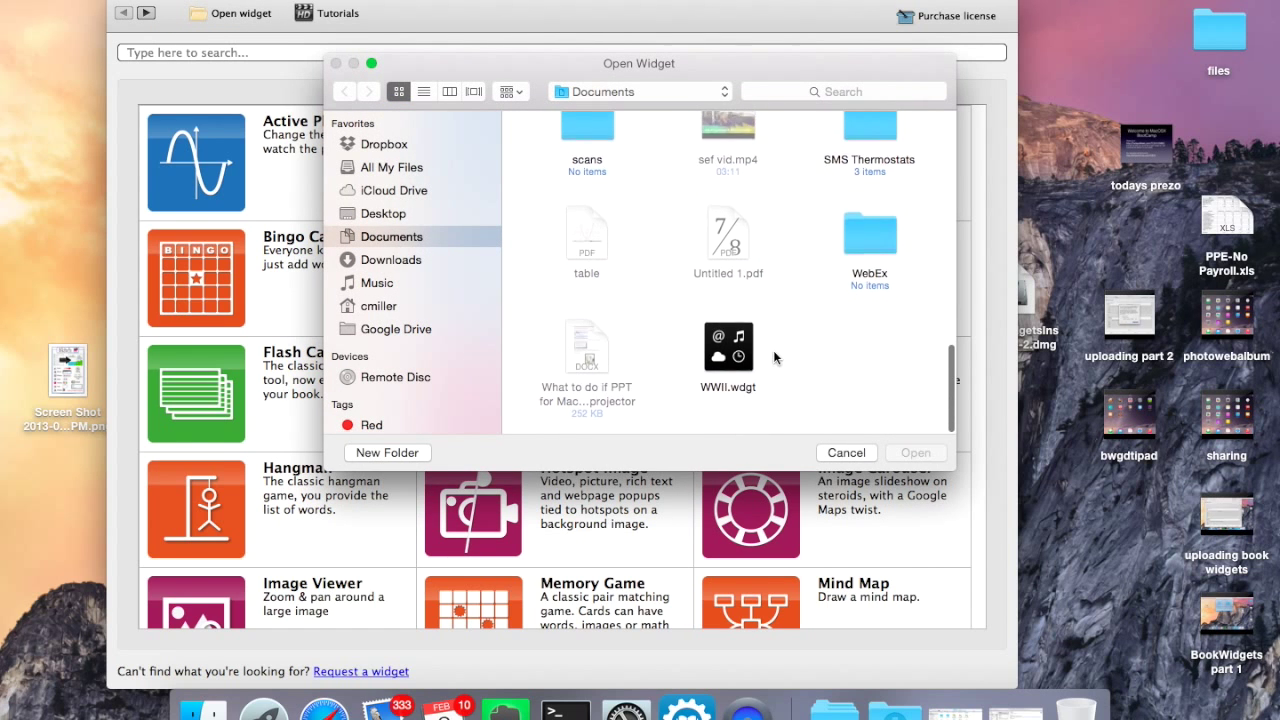
pyautogui.click(718, 360)
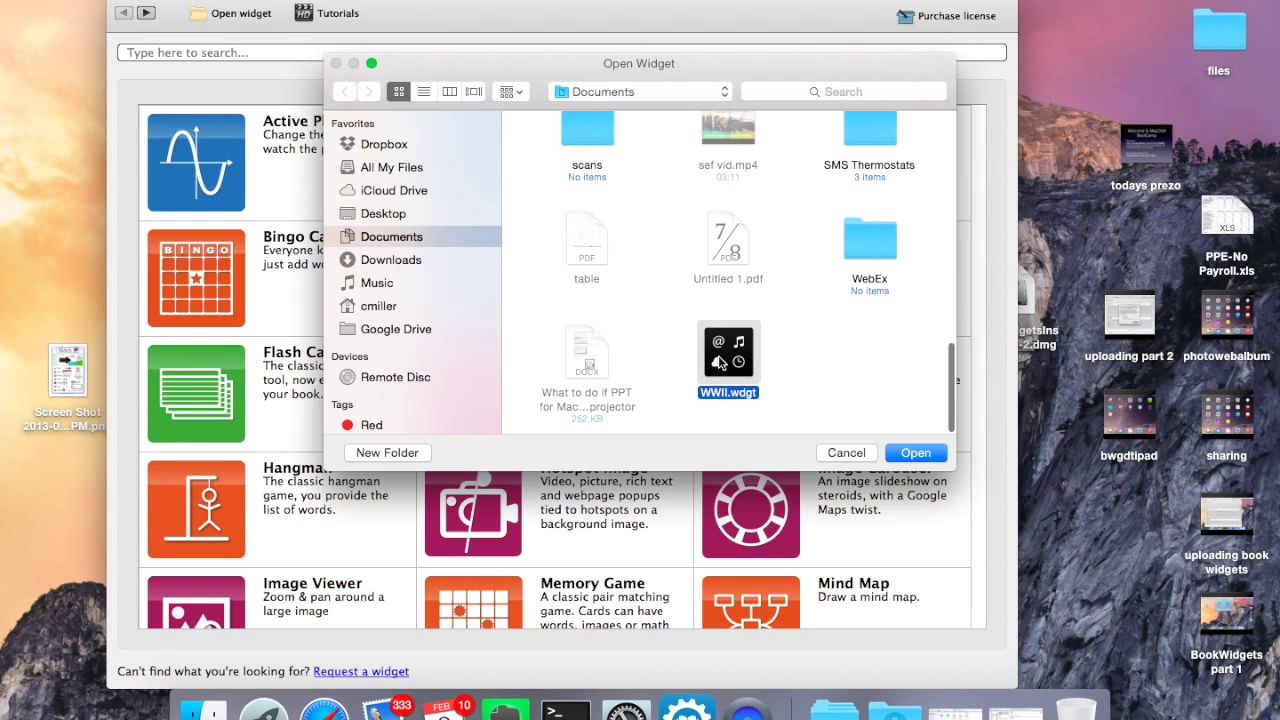
pyautogui.click(923, 453)
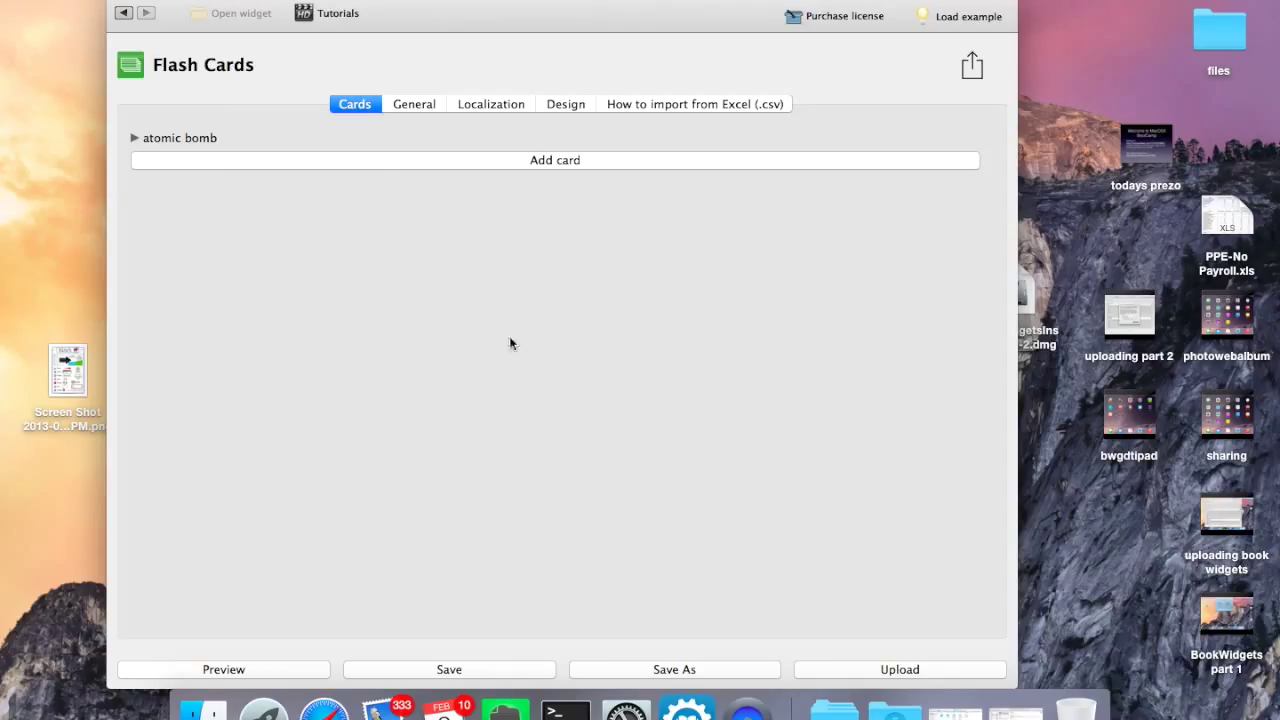
# Preview the WWII flash cards, flip the atomic bomb card over and back, then return to the editor.
pyautogui.click(289, 670)
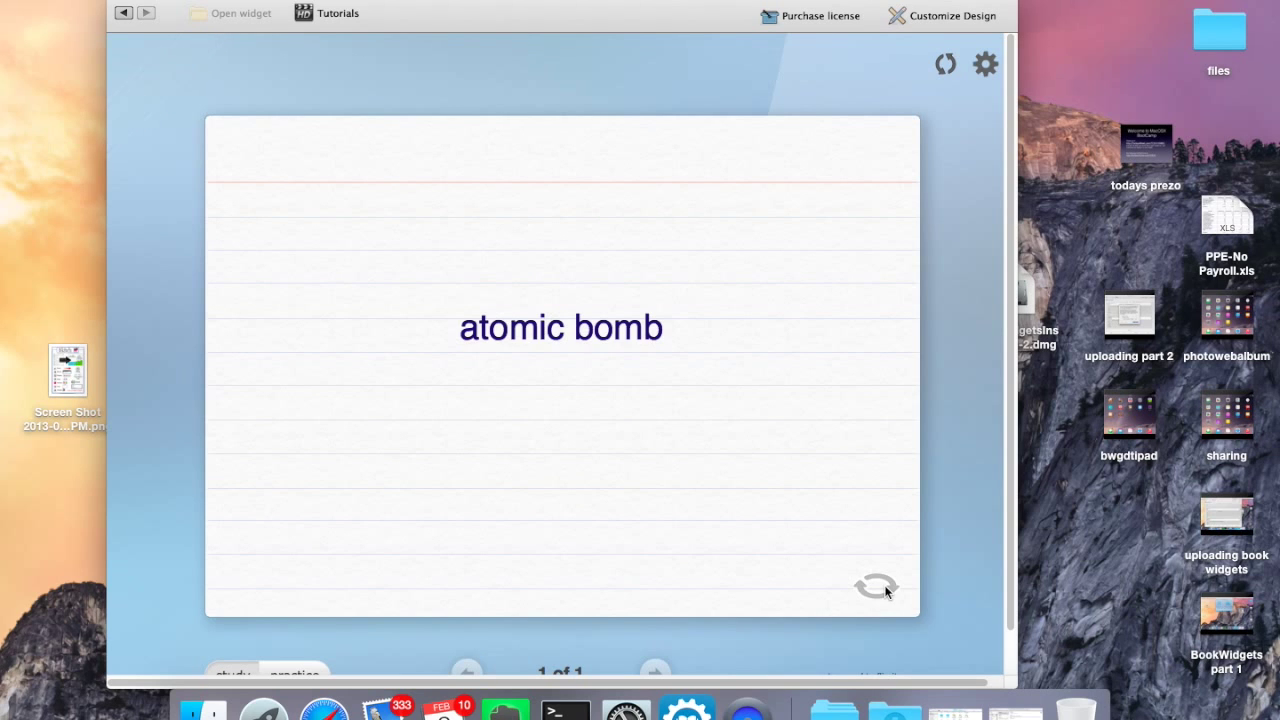
pyautogui.click(877, 587)
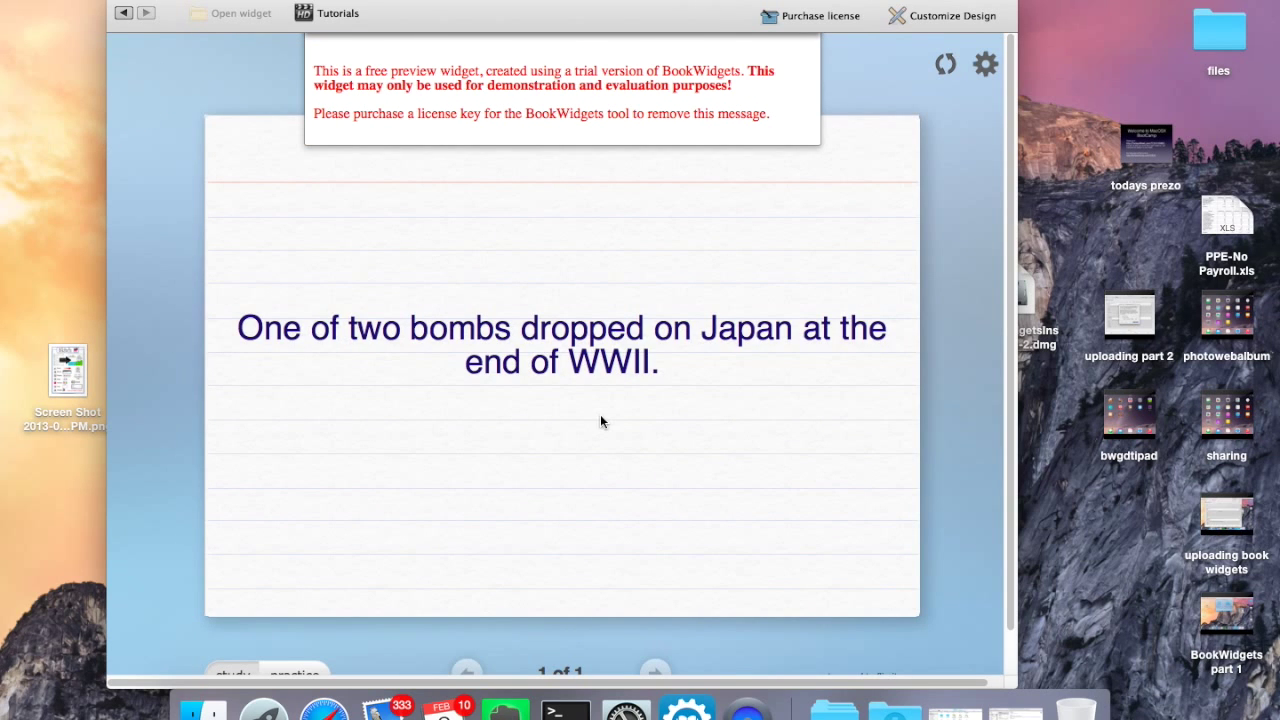
pyautogui.click(885, 597)
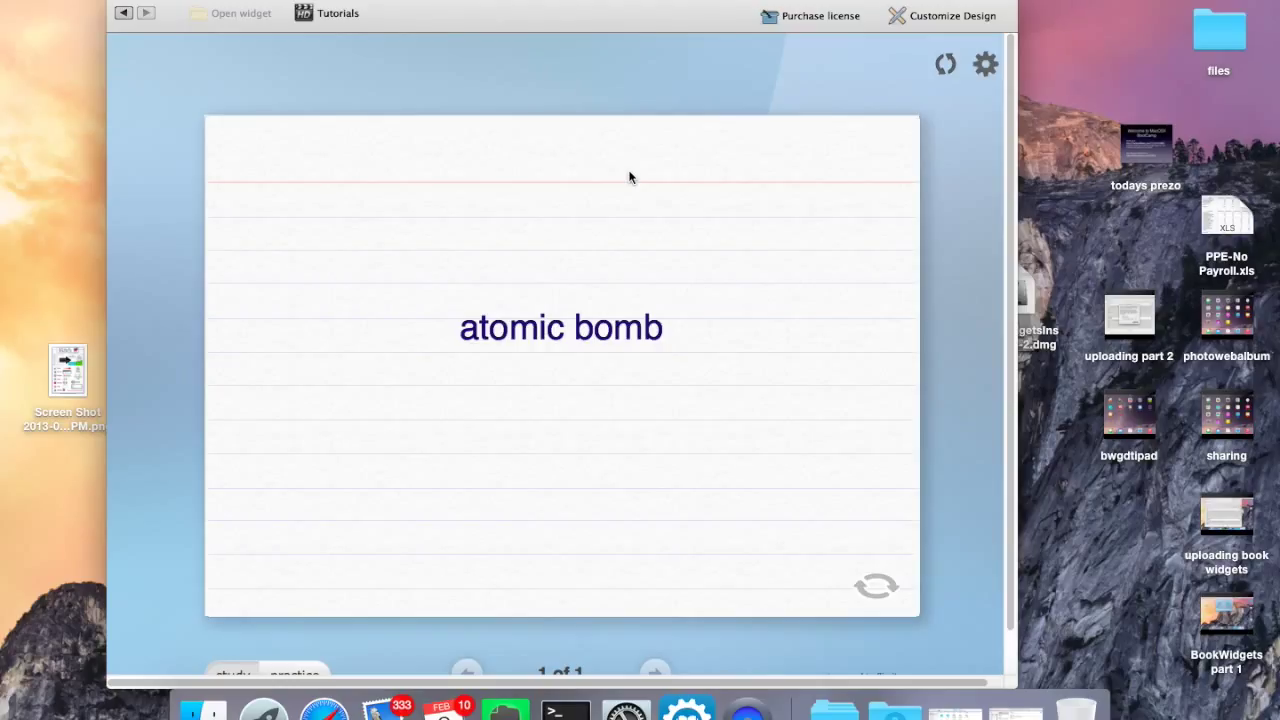
pyautogui.click(123, 13)
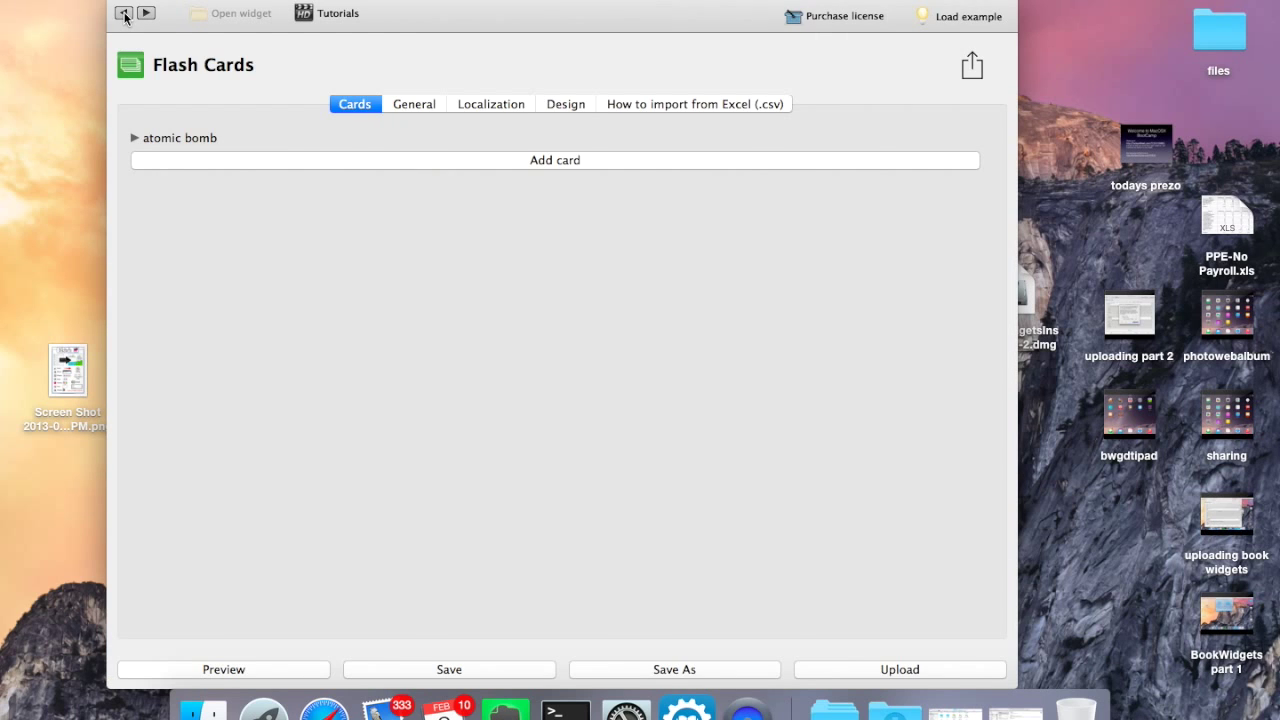
# Go back to the Widget Library and show the Documents folder in a Finder window.
pyautogui.click(123, 13)
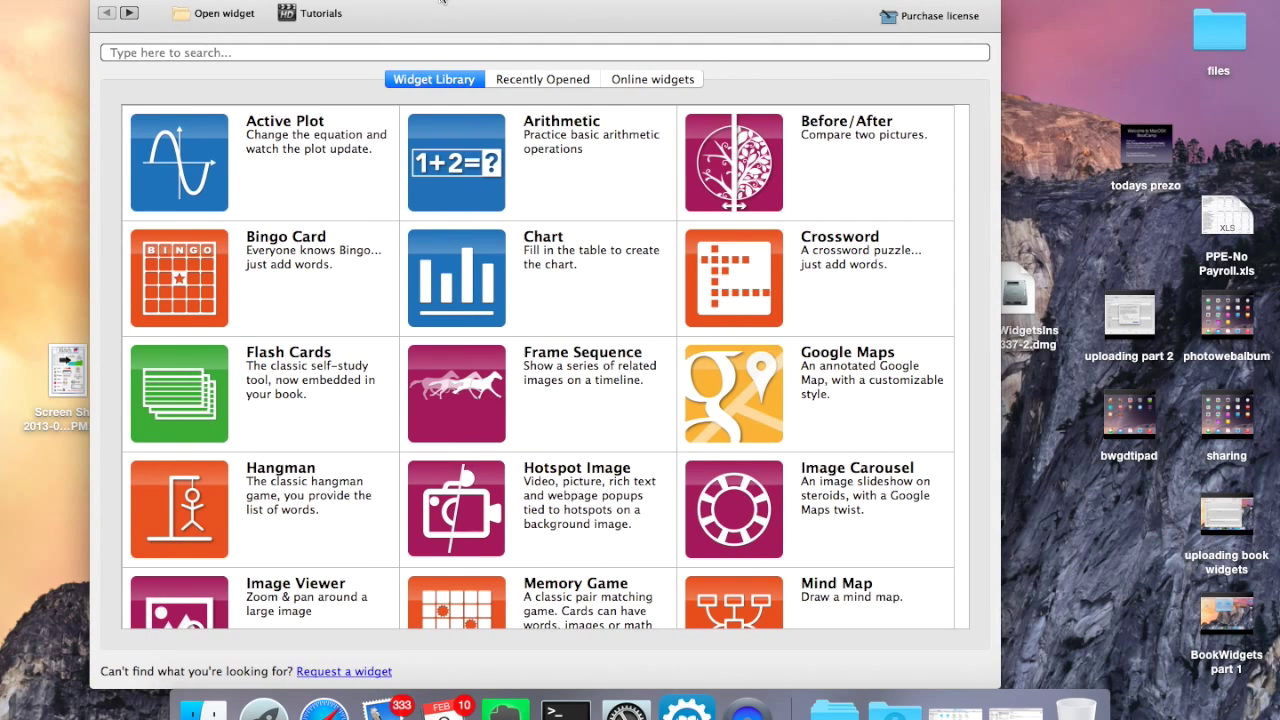
pyautogui.moveTo(310, 322)
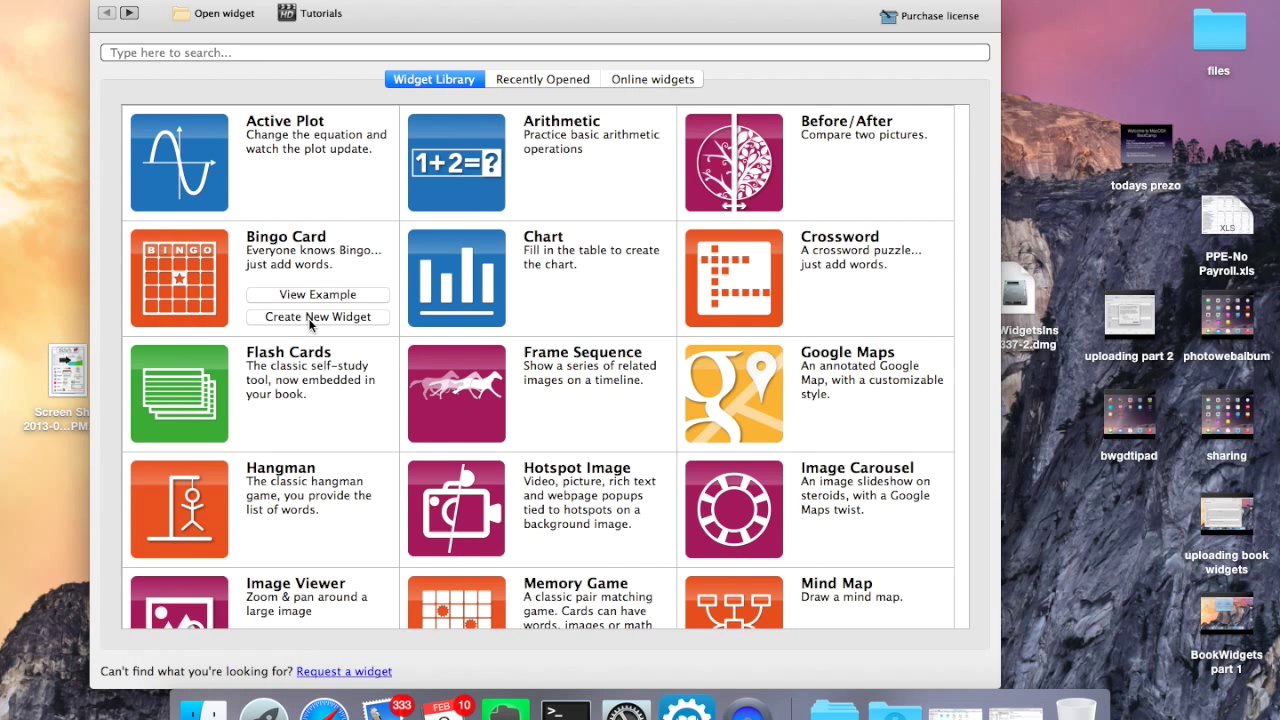
pyautogui.click(834, 708)
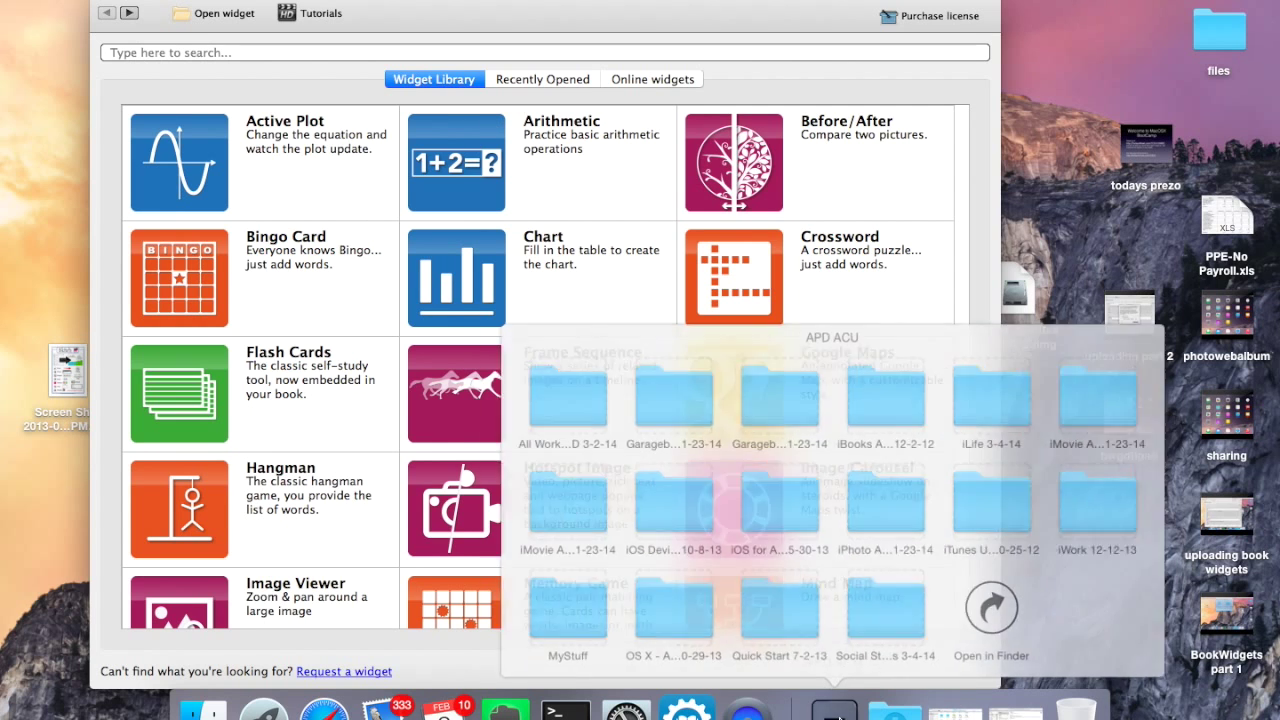
pyautogui.click(895, 708)
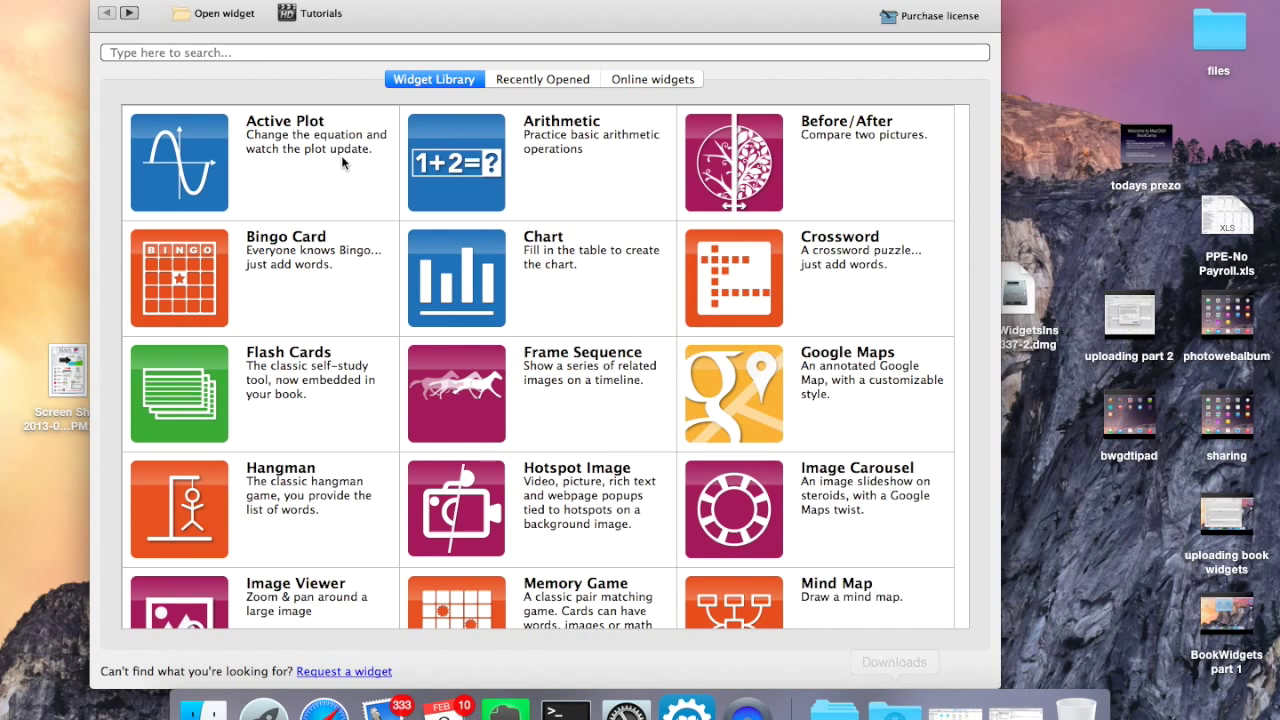
pyautogui.click(202, 708)
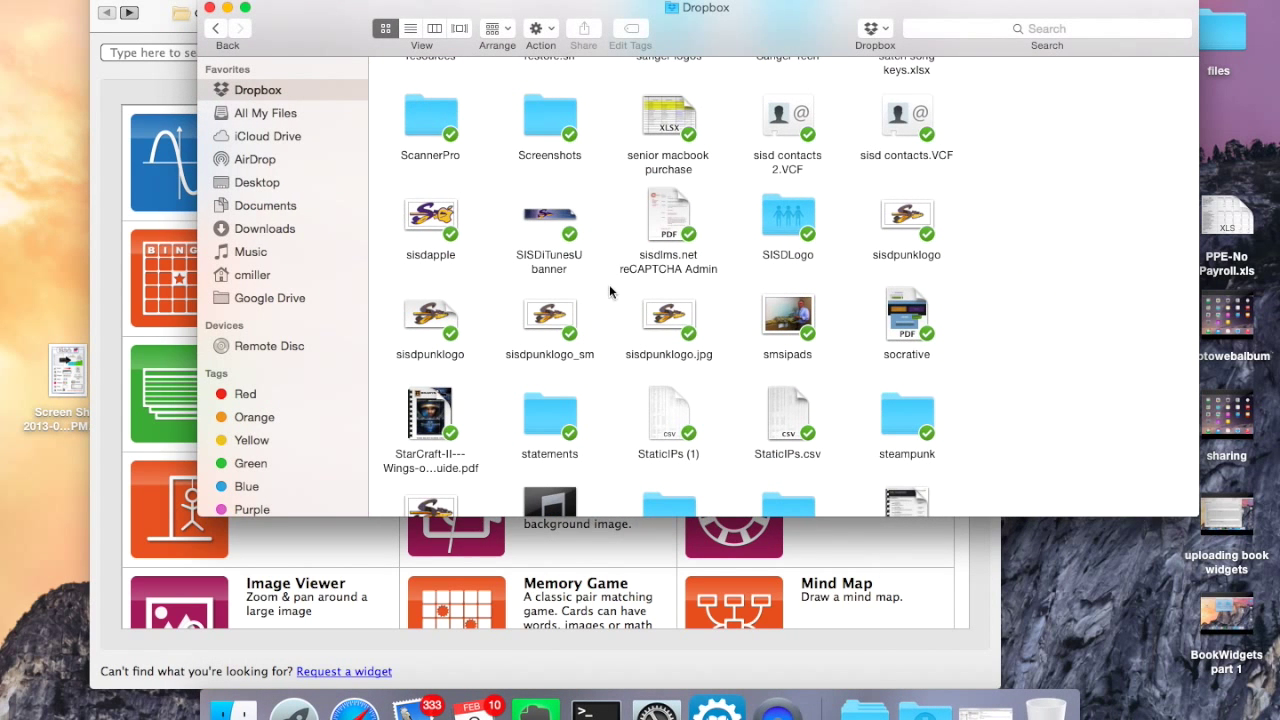
pyautogui.click(249, 210)
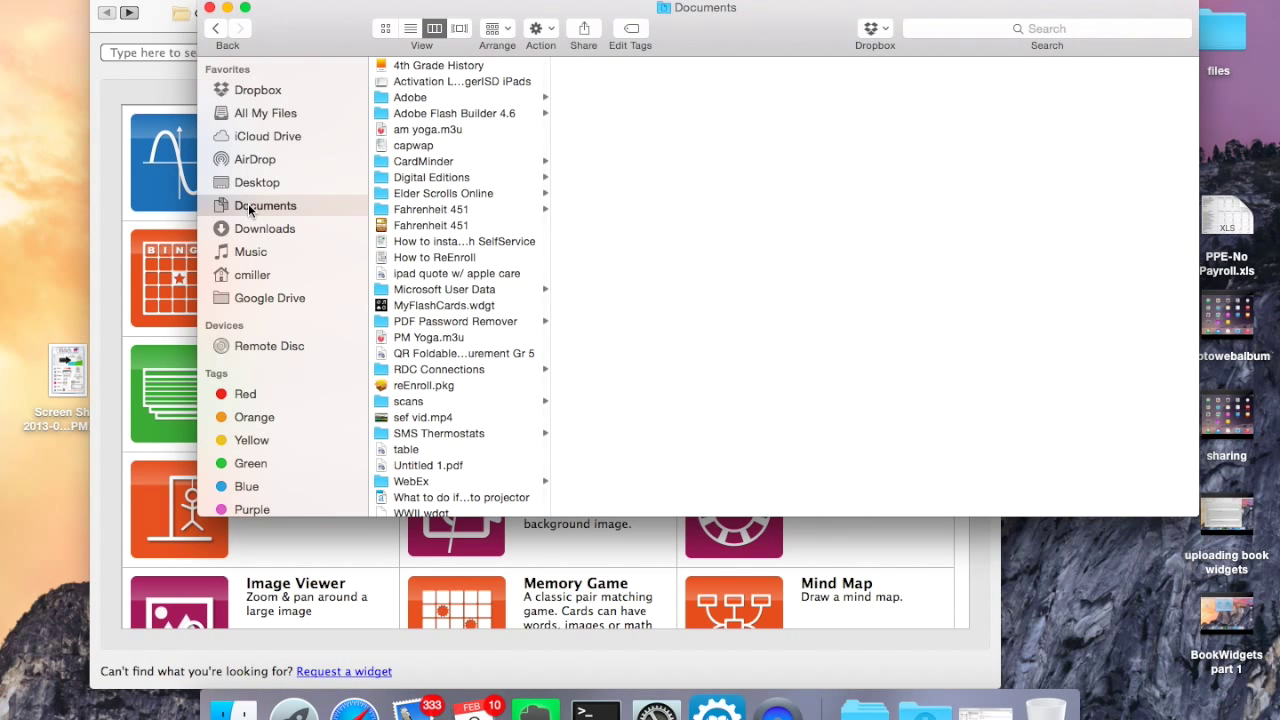
pyautogui.scroll(-2, 490, 430)
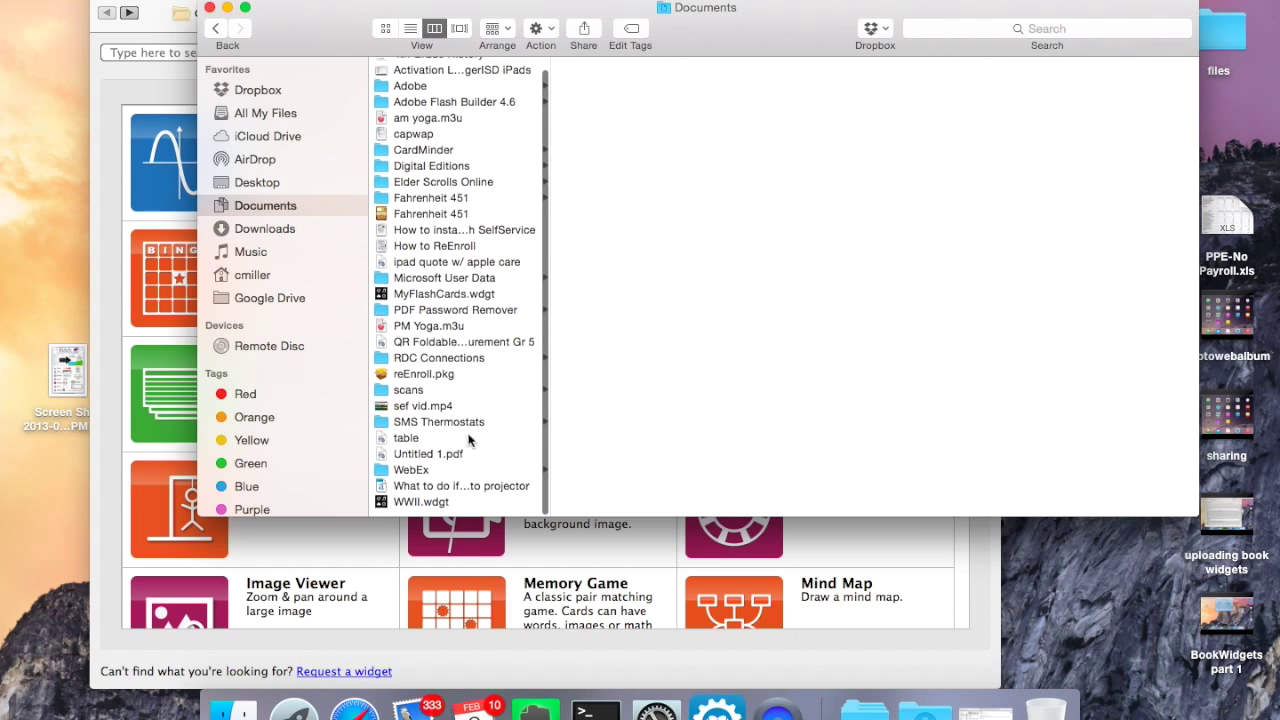
# Install WWII.wdgt and place the flash card widget on Dashboard.
pyautogui.doubleClick(430, 510)
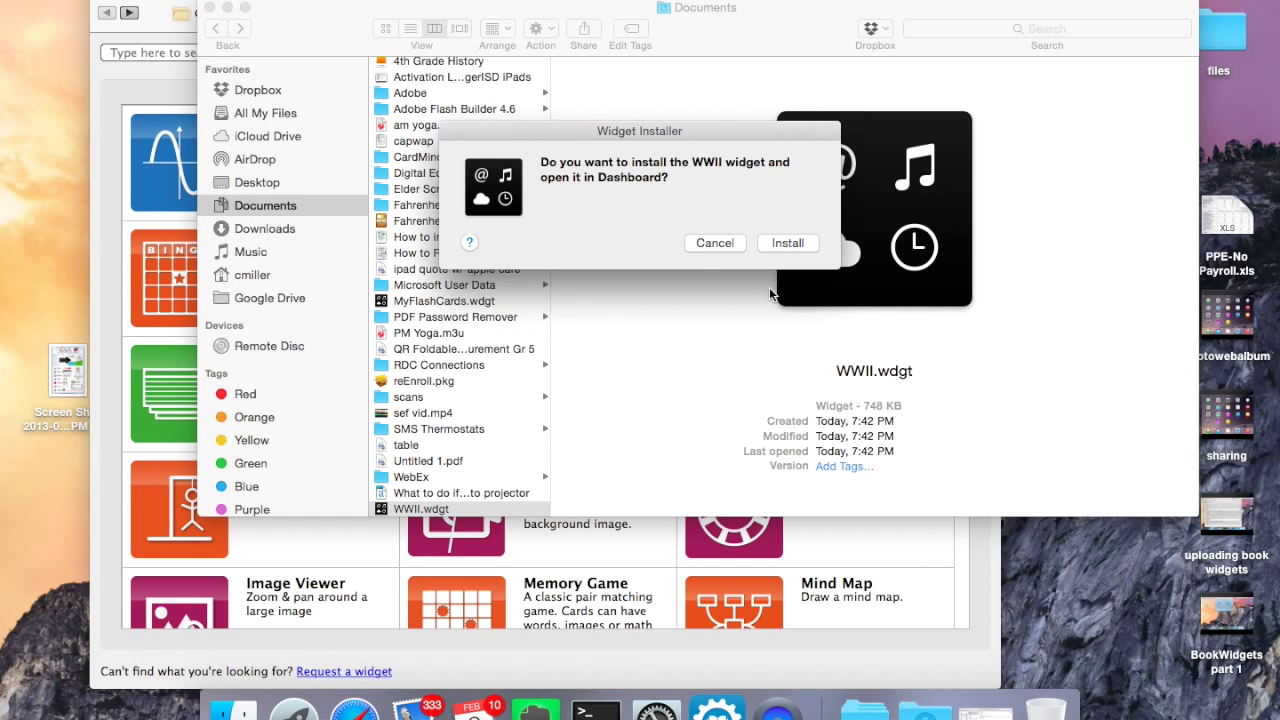
pyautogui.click(790, 242)
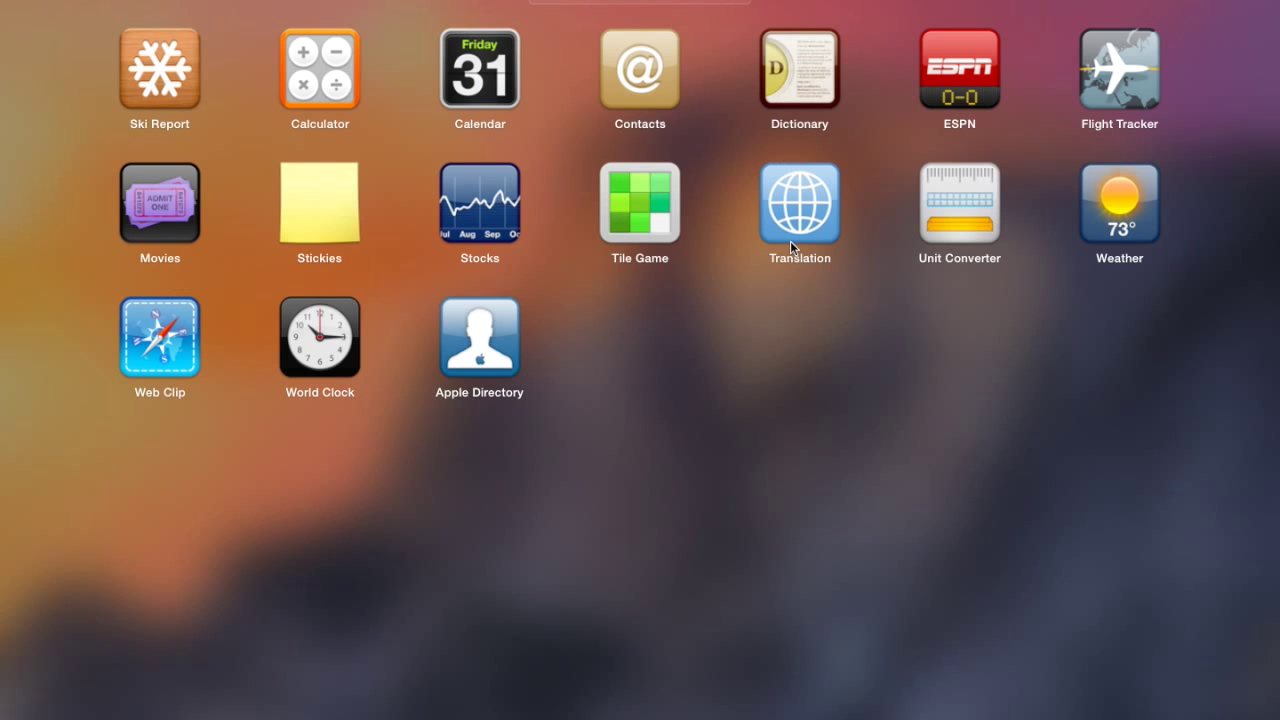
pyautogui.click(759, 434)
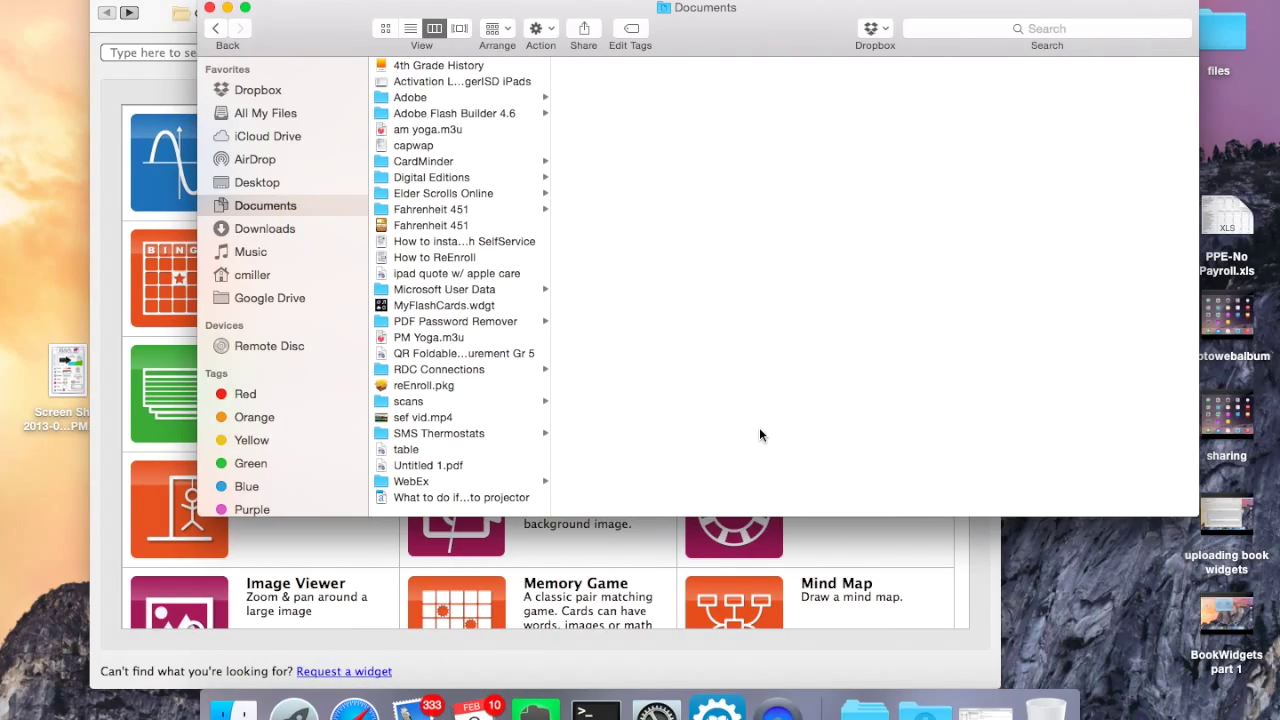
pyautogui.press('F12')
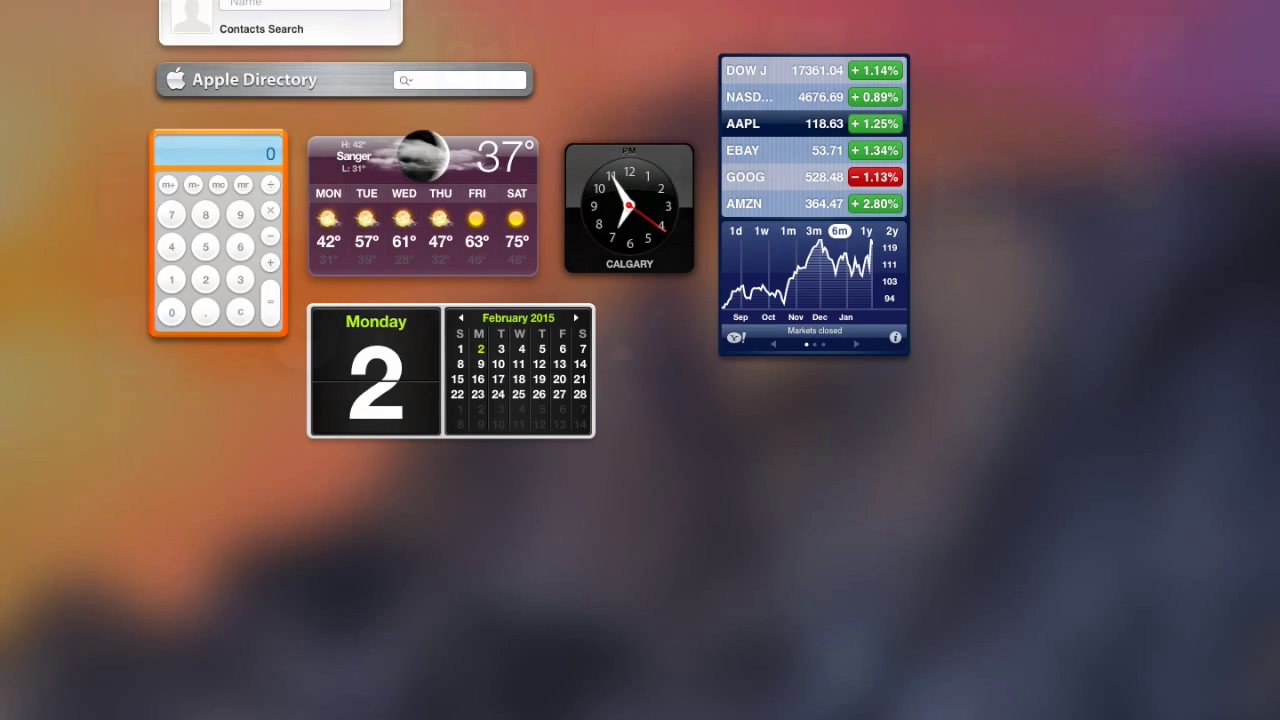
pyautogui.click(88, 710)
pyautogui.click(639, 333)
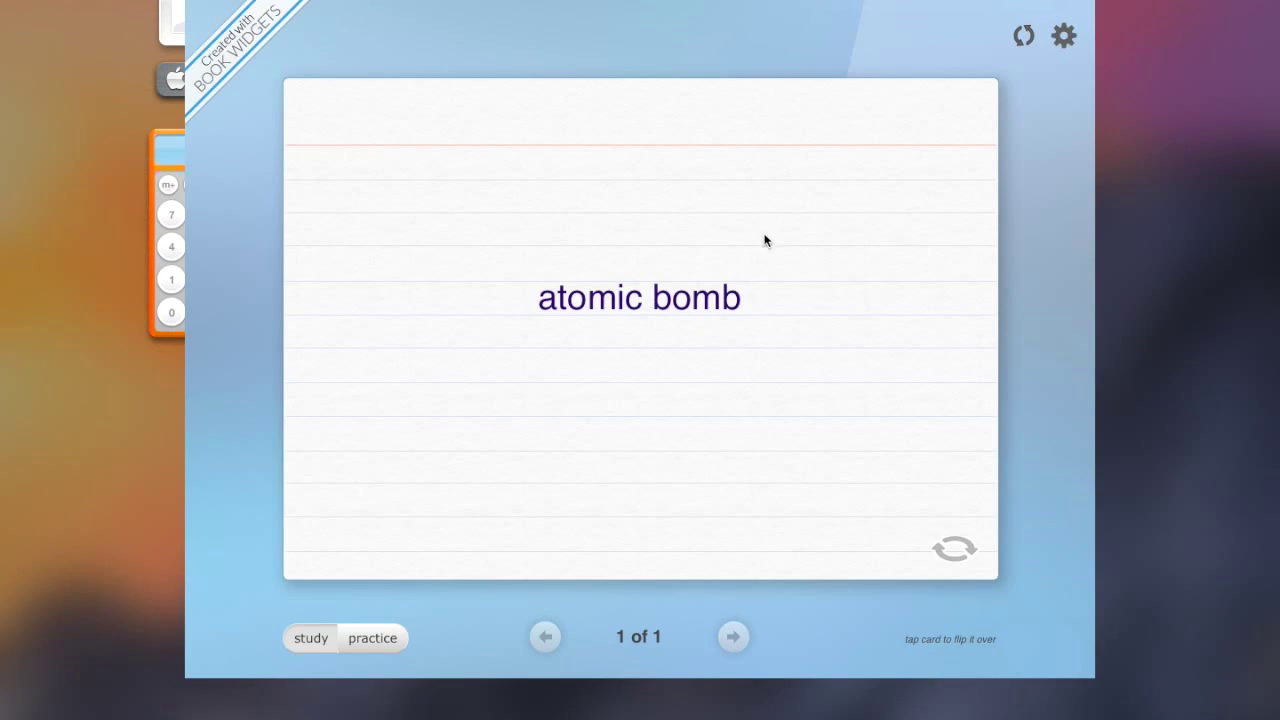
# Flip the atomic bomb card to its definition and back twice, then remove the widget and leave Dashboard.
pyautogui.click(963, 546)
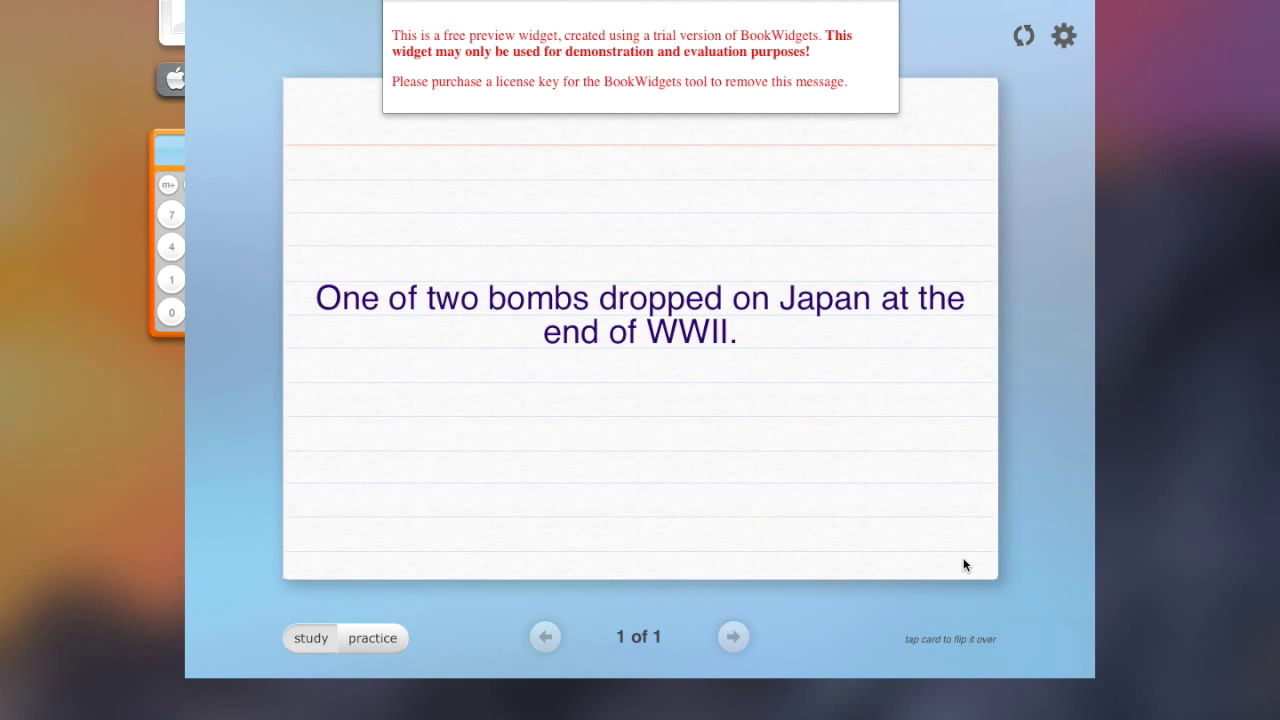
pyautogui.click(963, 555)
pyautogui.click(944, 551)
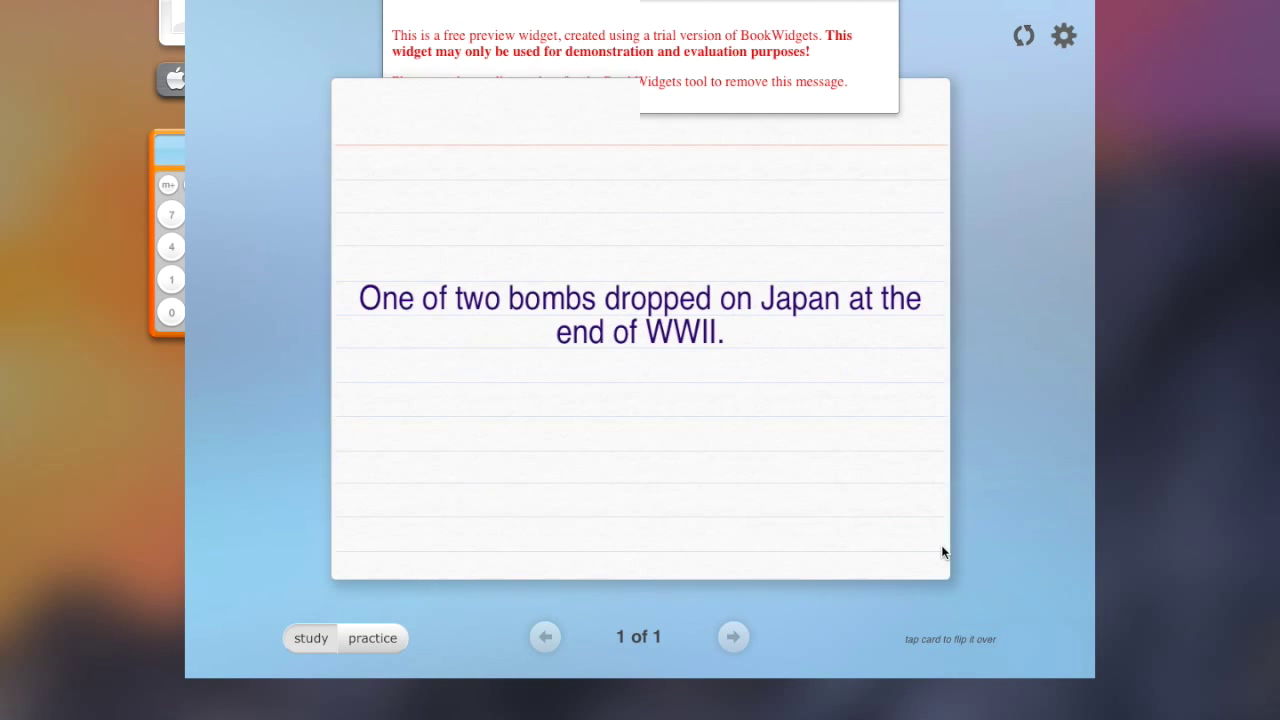
pyautogui.click(942, 552)
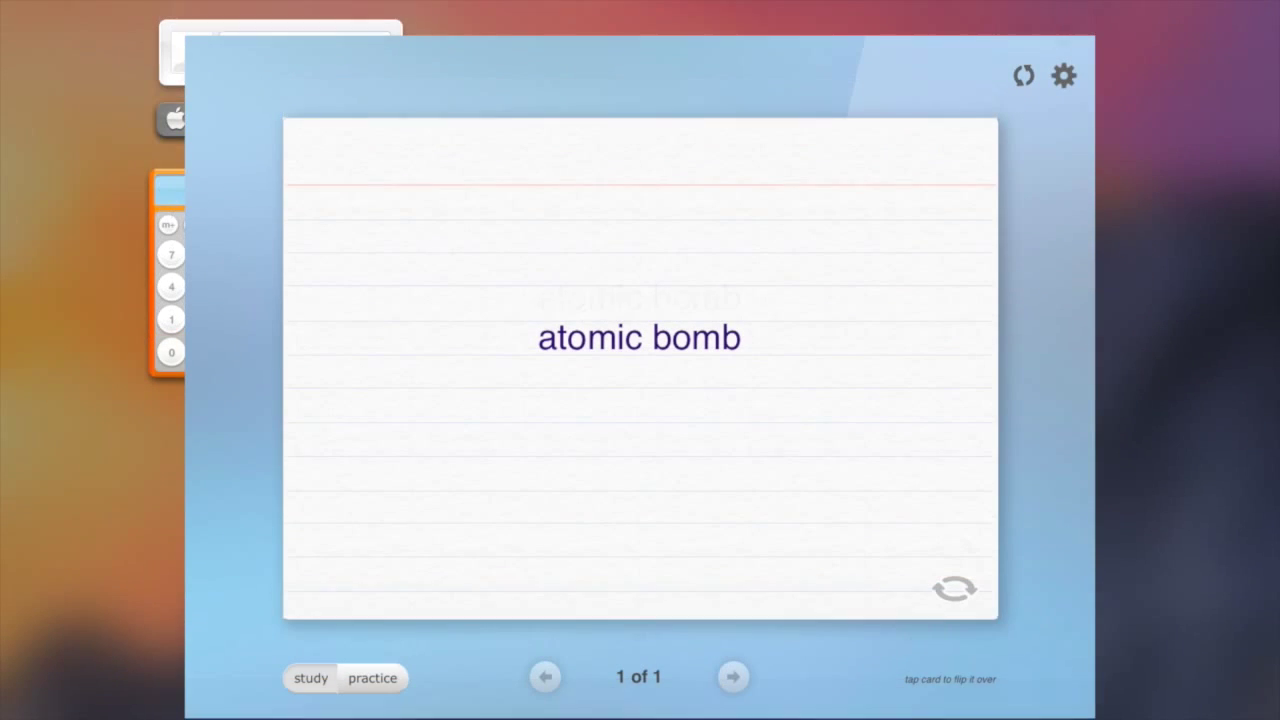
pyautogui.press('alt')
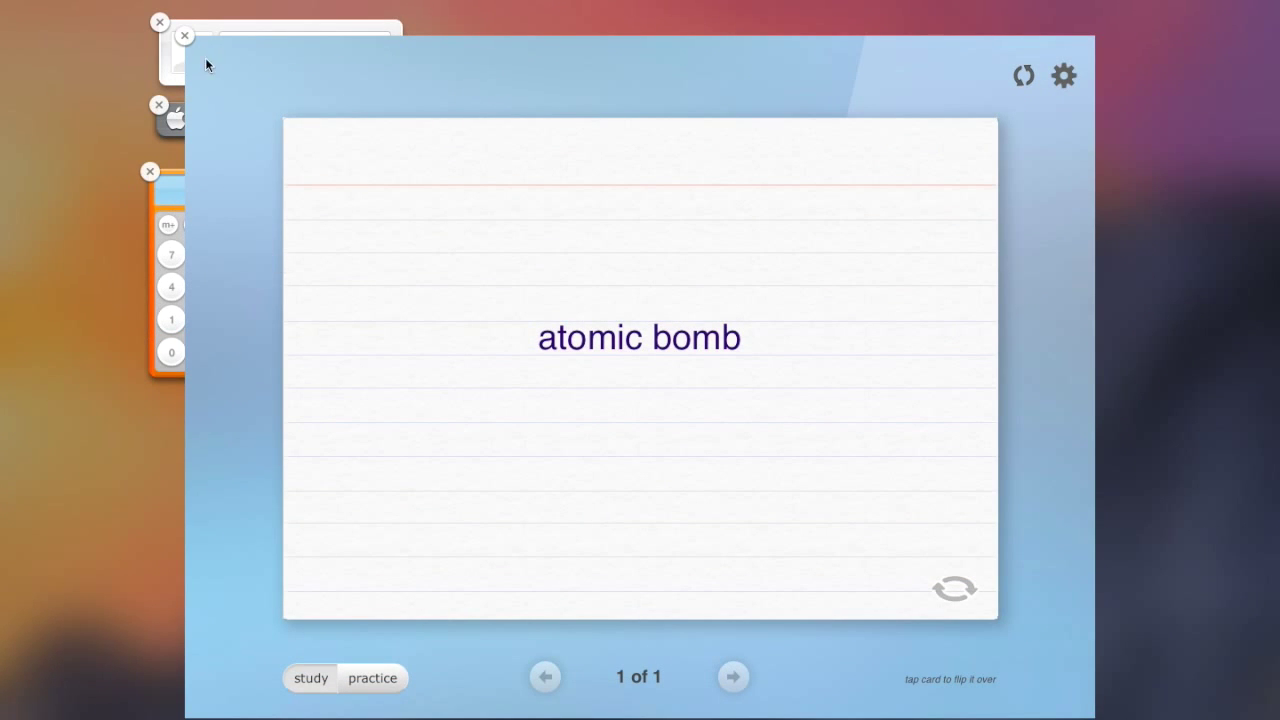
pyautogui.click(183, 34)
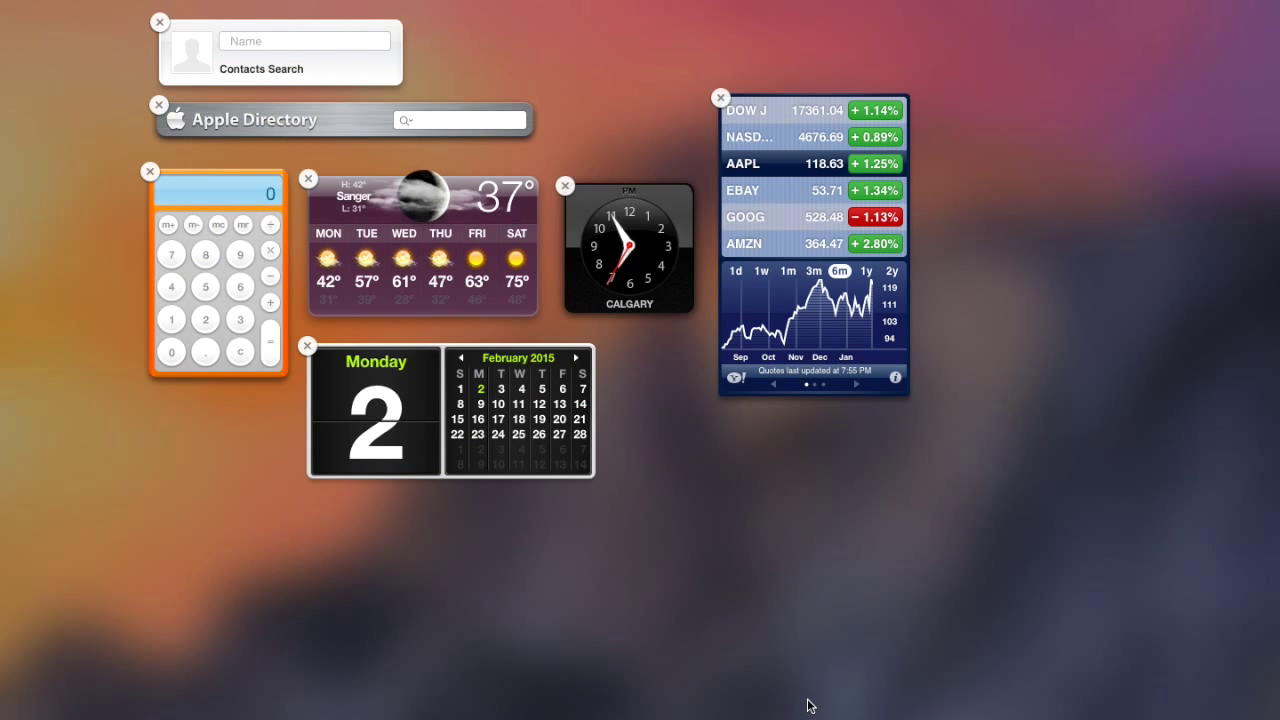
pyautogui.hotkey('ctrl', 'Right')
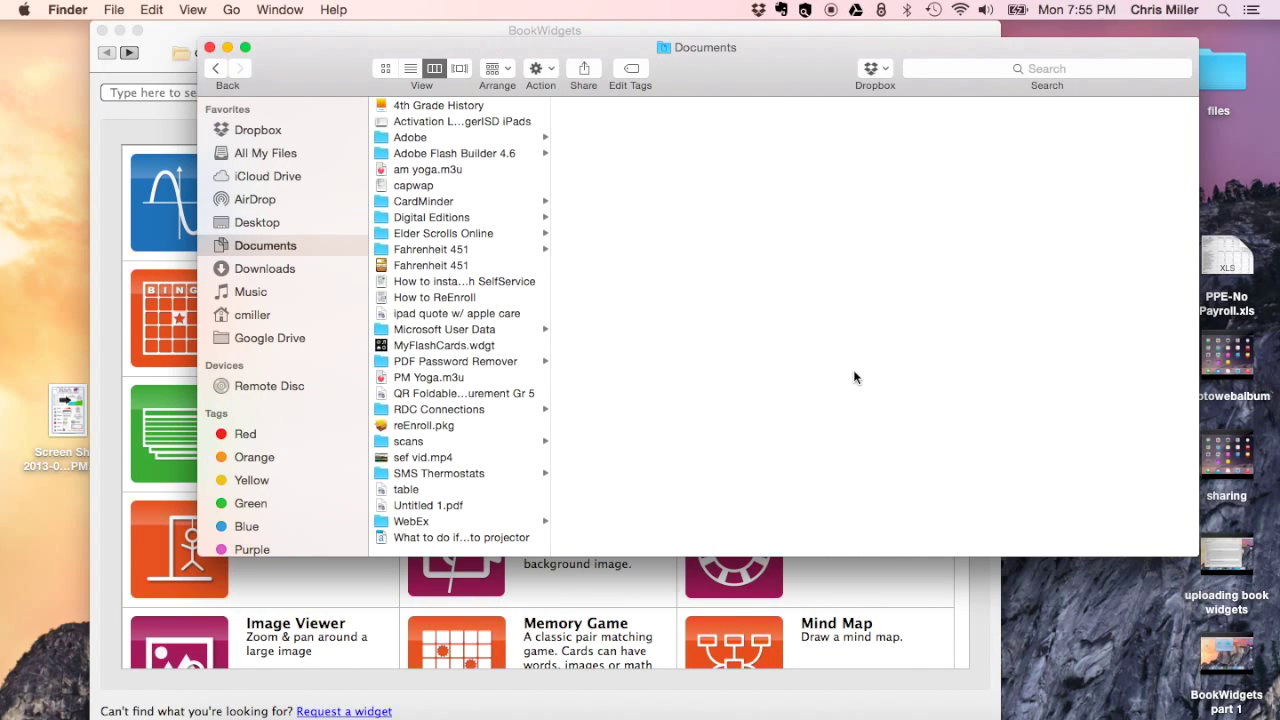
# Close the Finder Documents window and scroll through the BookWidgets Widget Library.
pyautogui.click(209, 47)
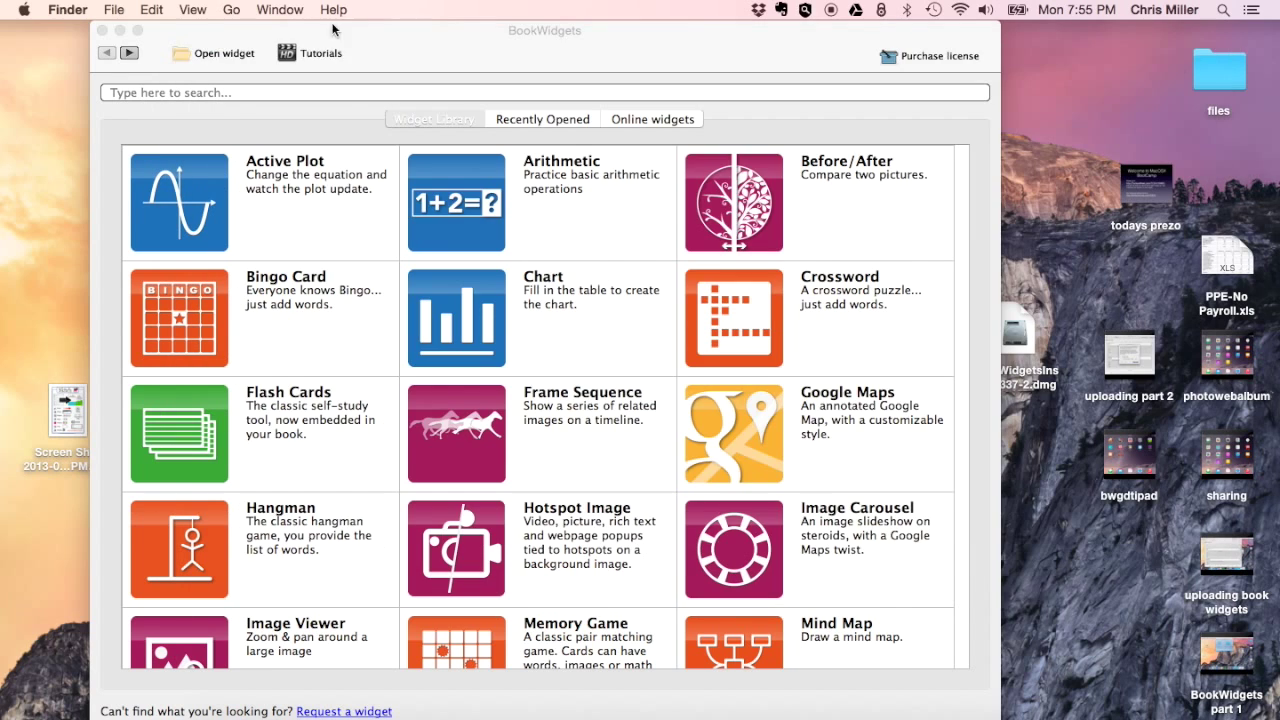
pyautogui.click(409, 40)
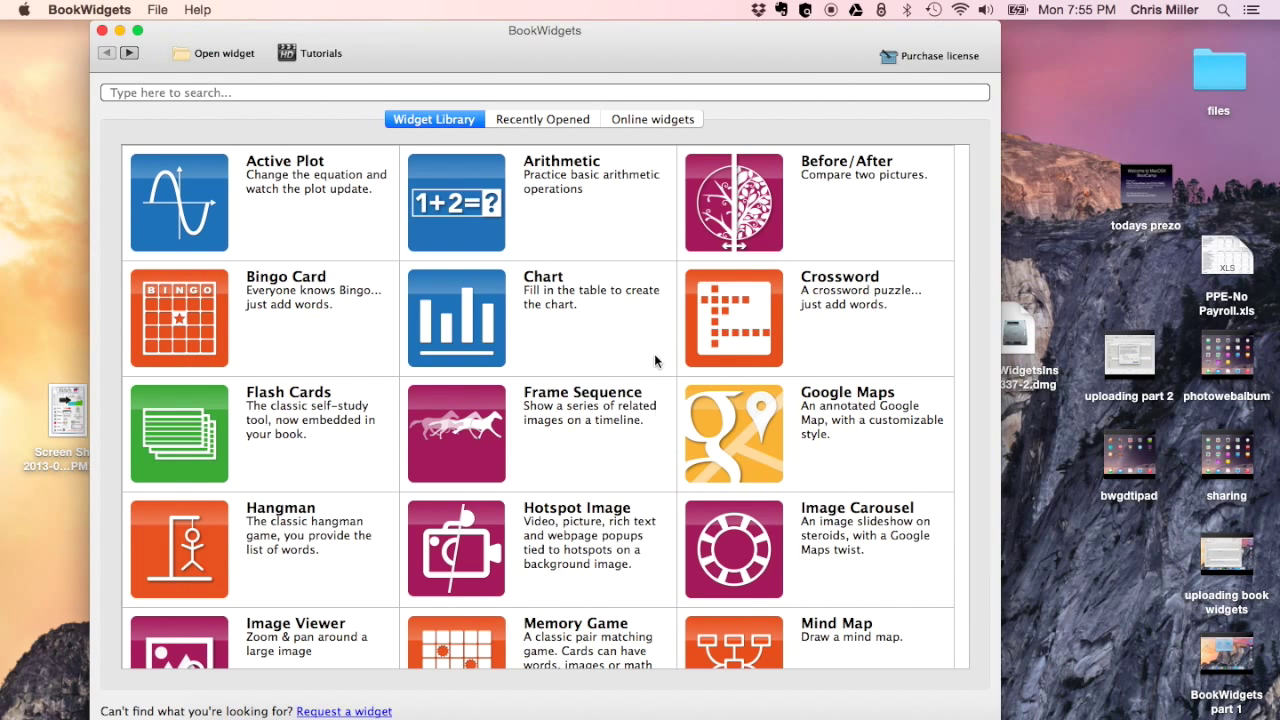
pyautogui.moveTo(647, 418)
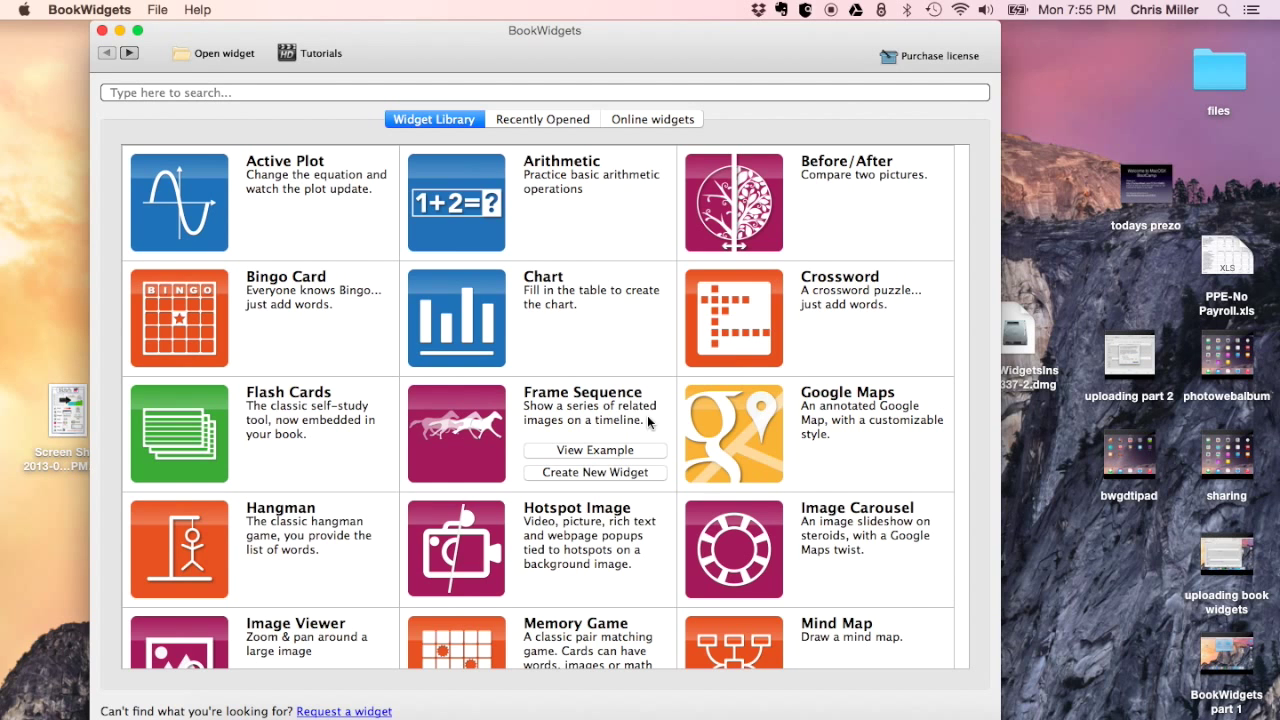
pyautogui.scroll(-10, 899, 514)
pyautogui.scroll(15, 899, 514)
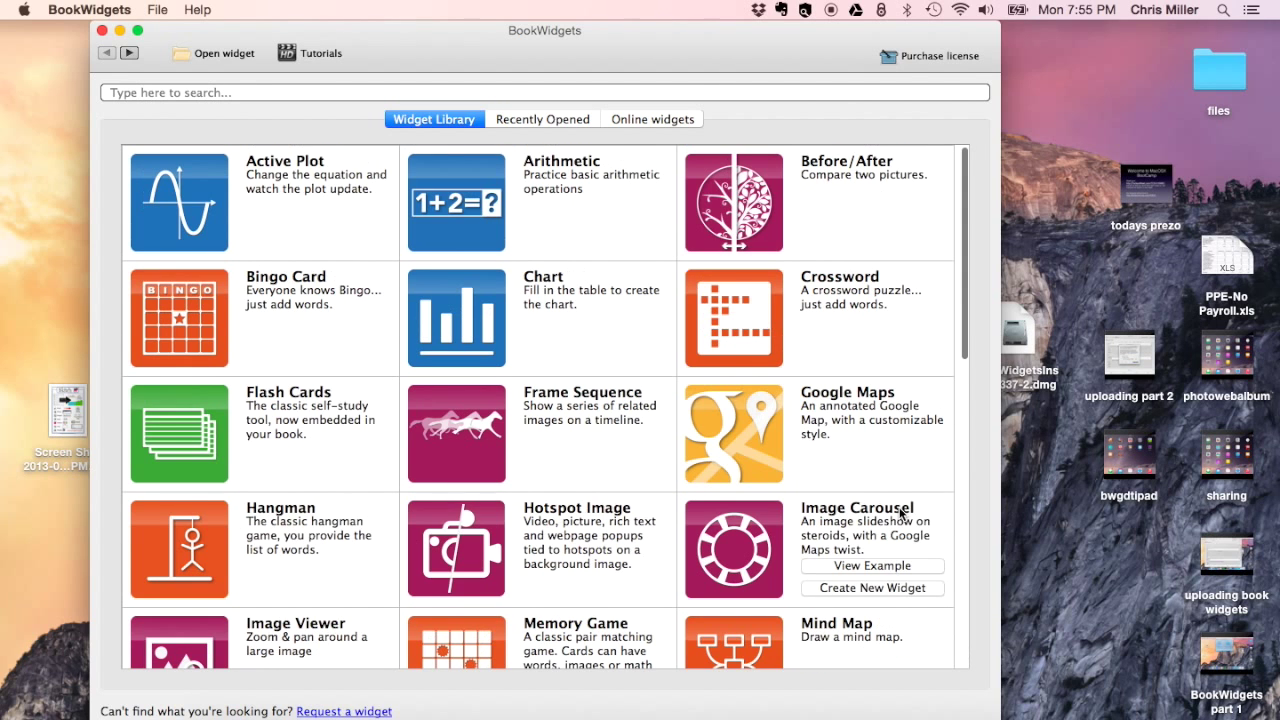
pyautogui.scroll(-15, 840, 383)
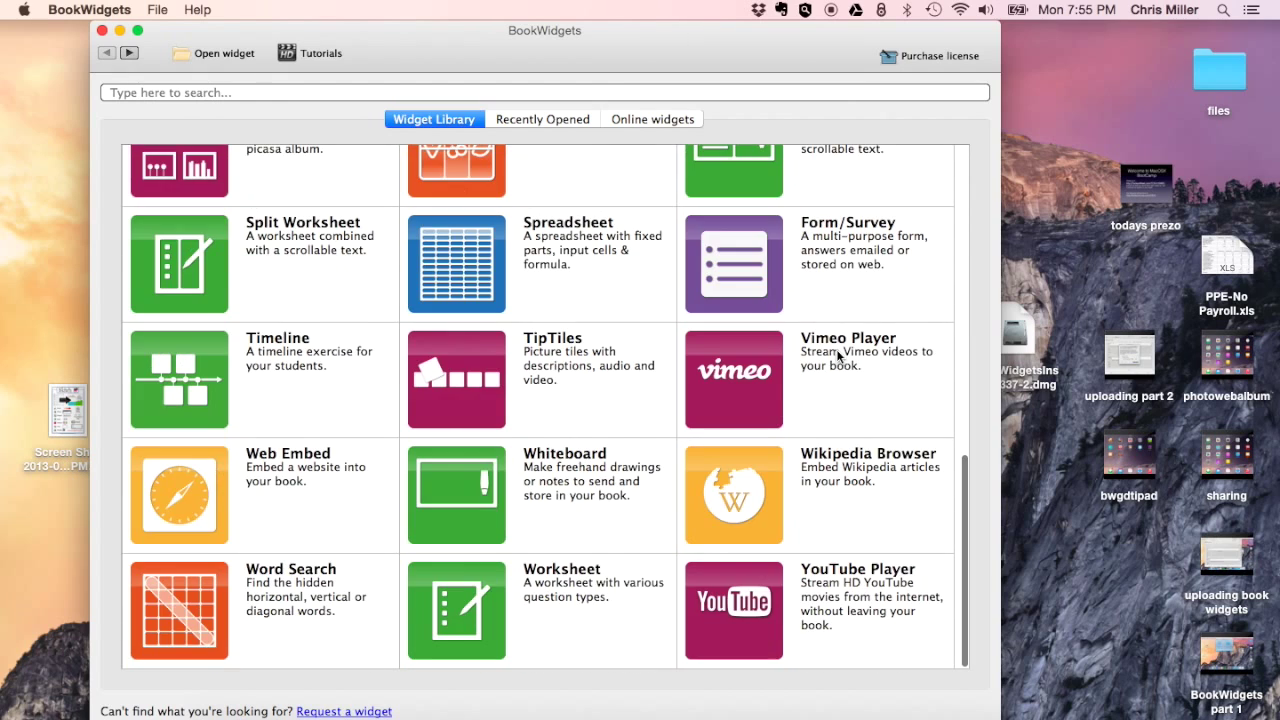